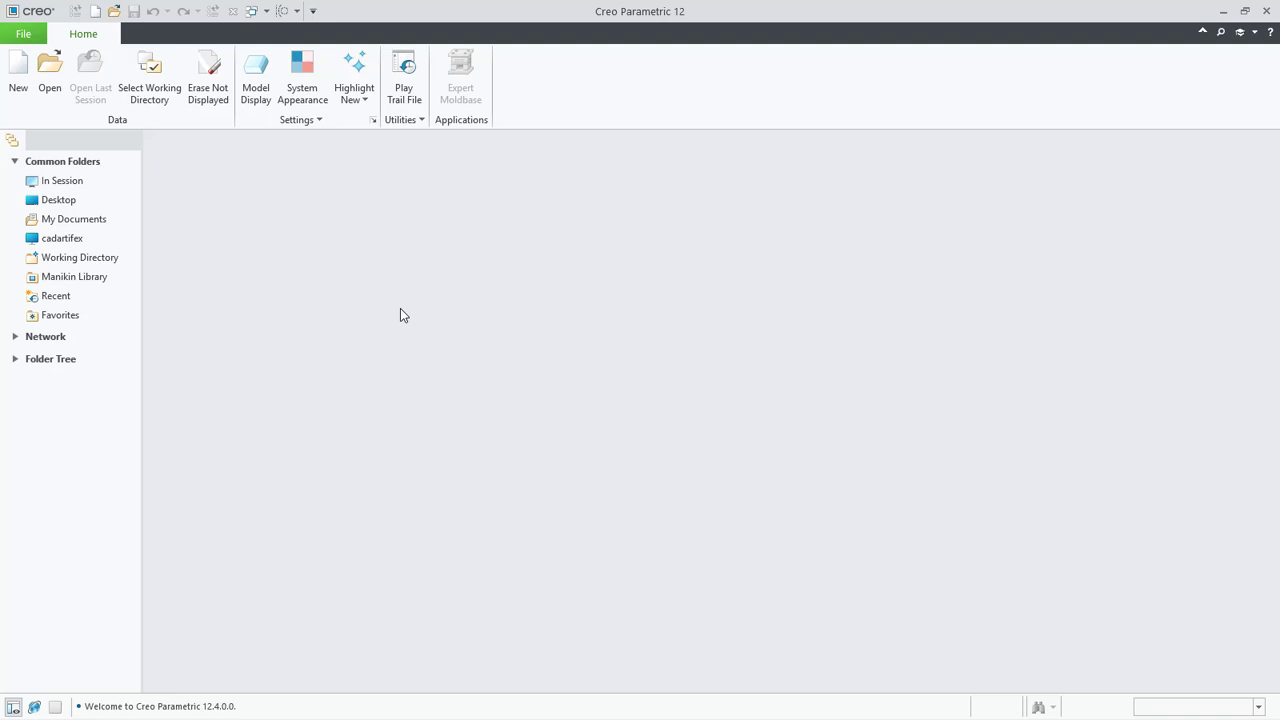
Step: Create a new solid part named U-Clamp without the default template, using the inlbs_part_solid_abs template
click(17, 92)
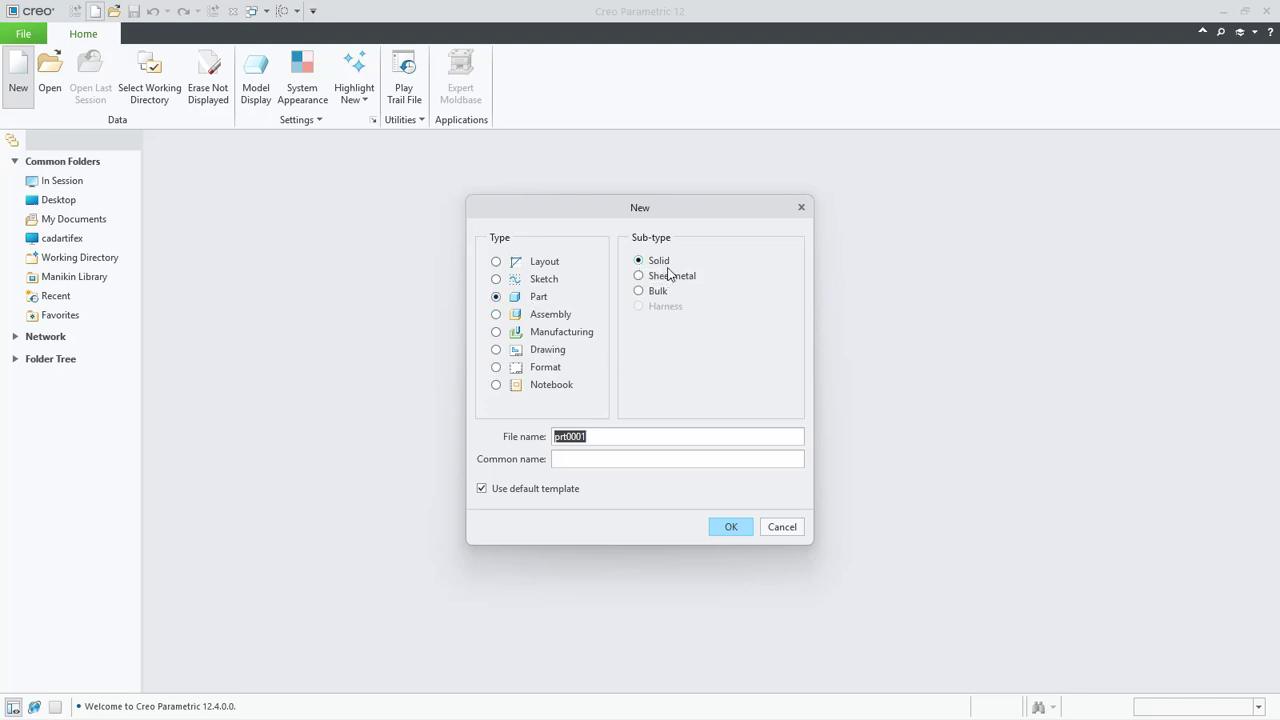
double_click(614, 437)
text(U-Clamp)
click(481, 488)
click(726, 527)
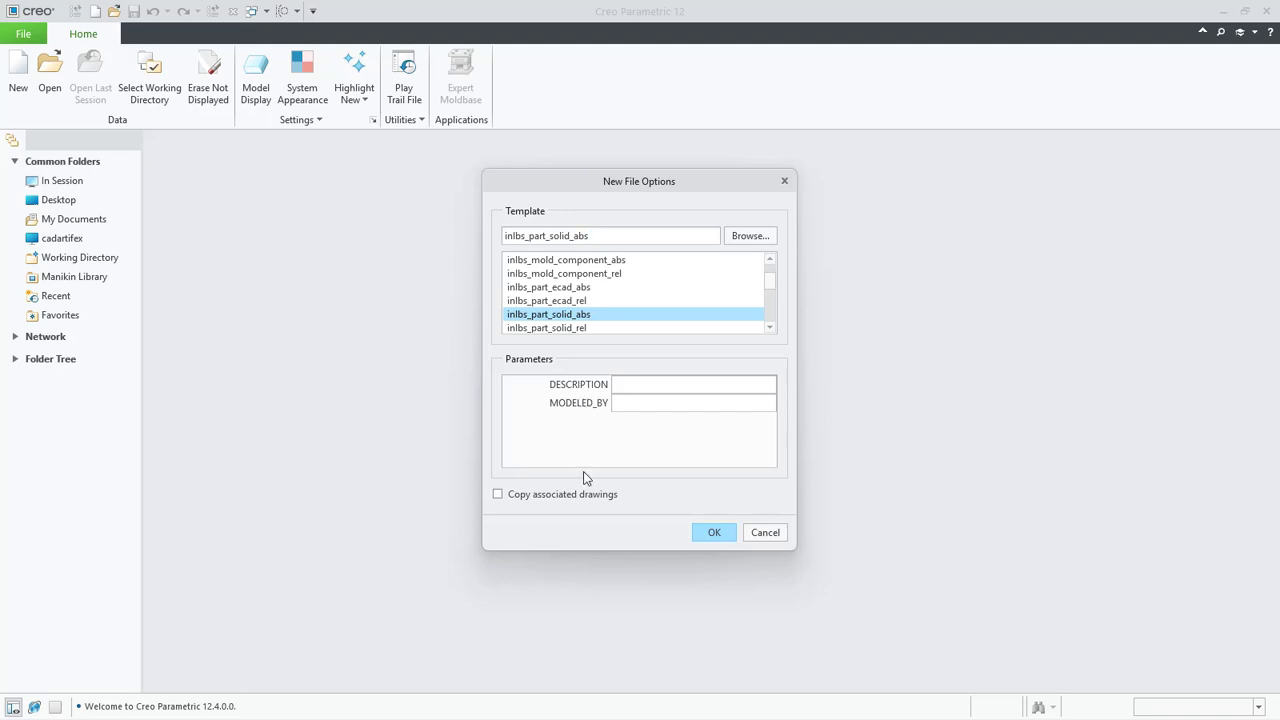
click(722, 532)
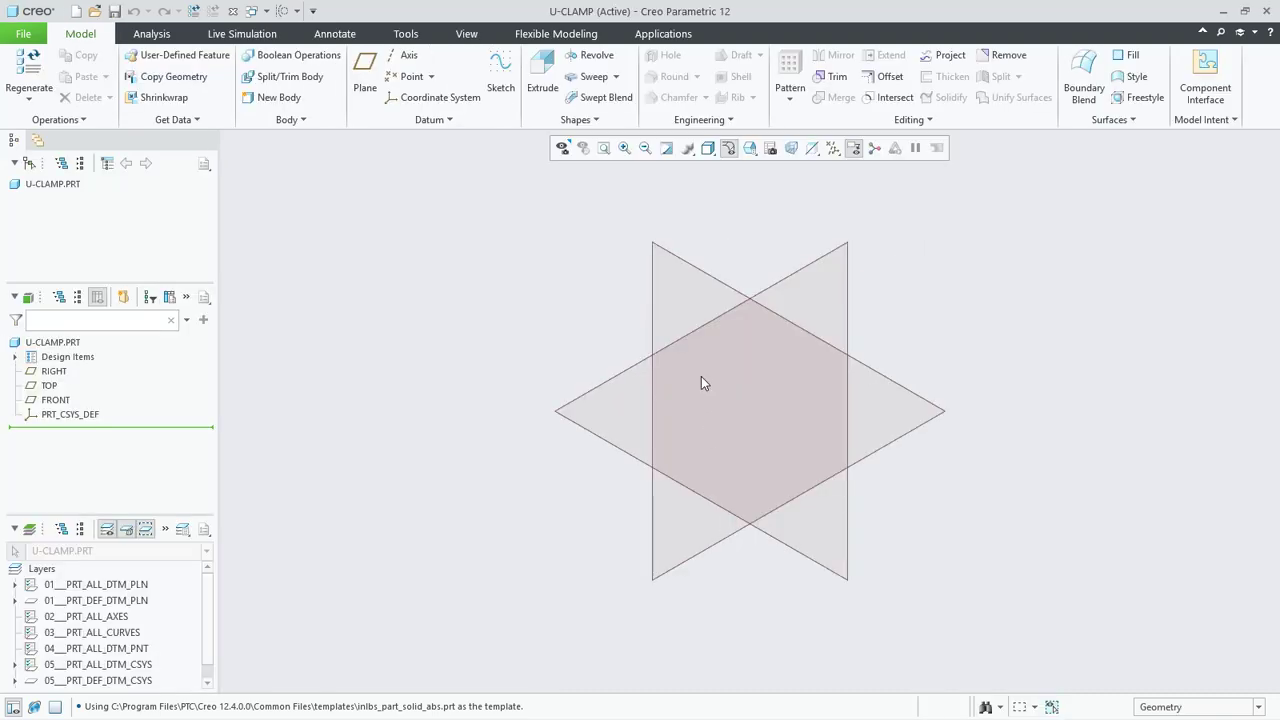
Step: Start a sketch on the RIGHT datum plane with TOP as the top reference, oriented parallel to the screen
click(501, 82)
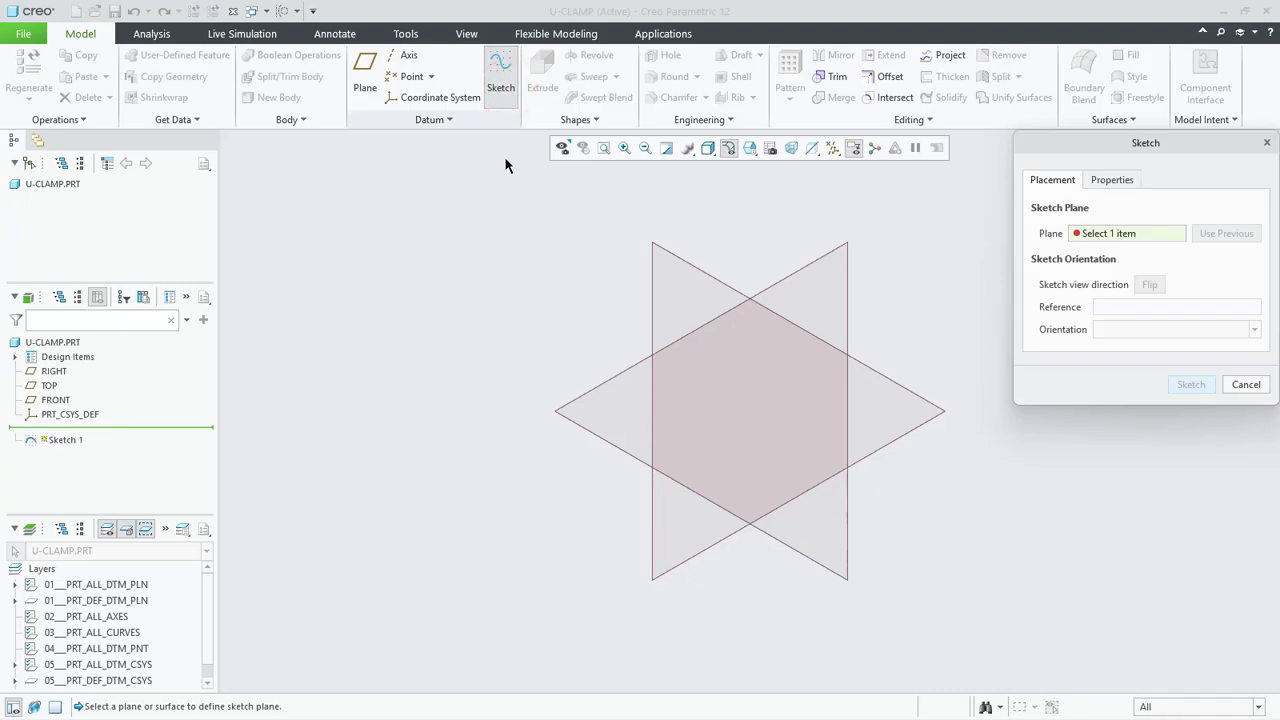
click(783, 278)
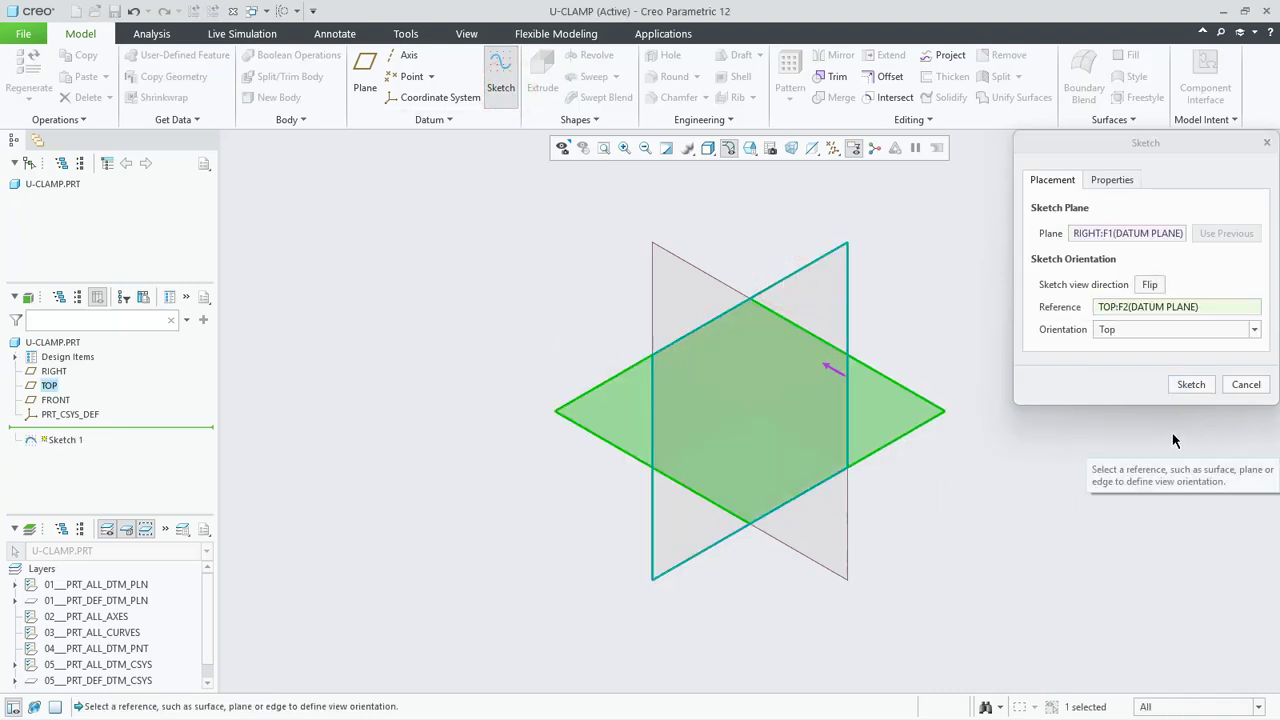
click(1191, 384)
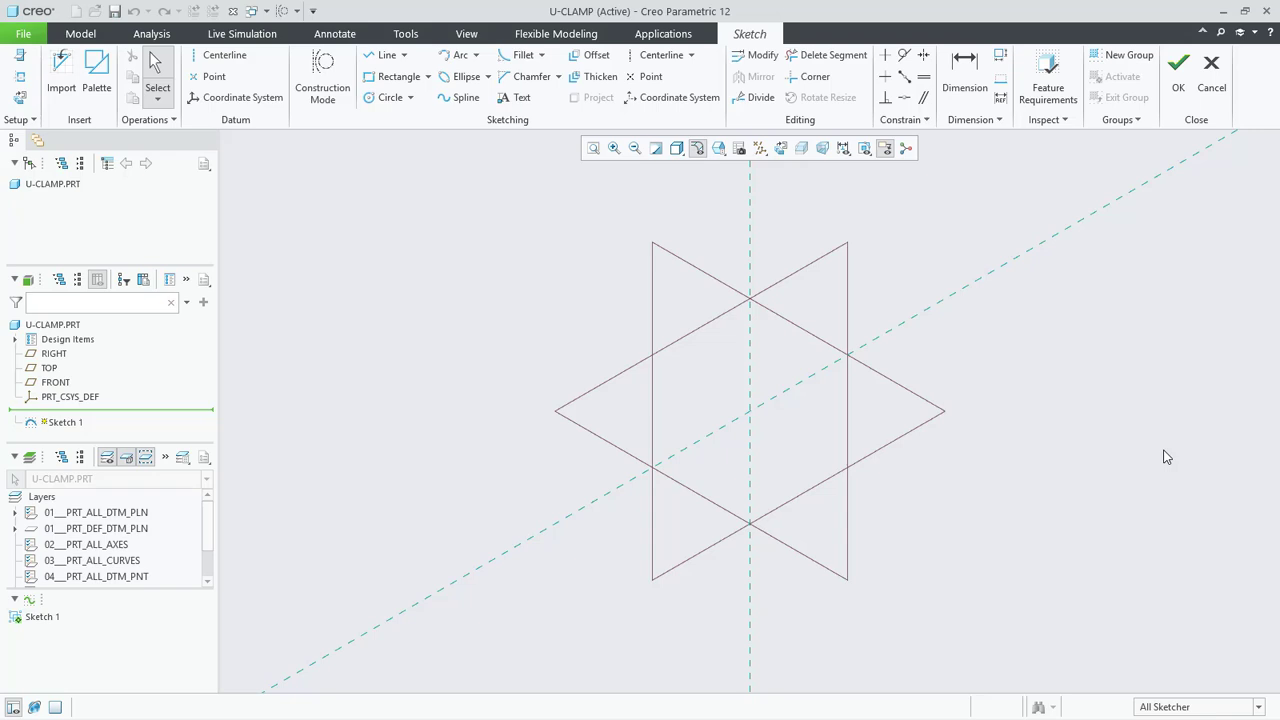
click(781, 150)
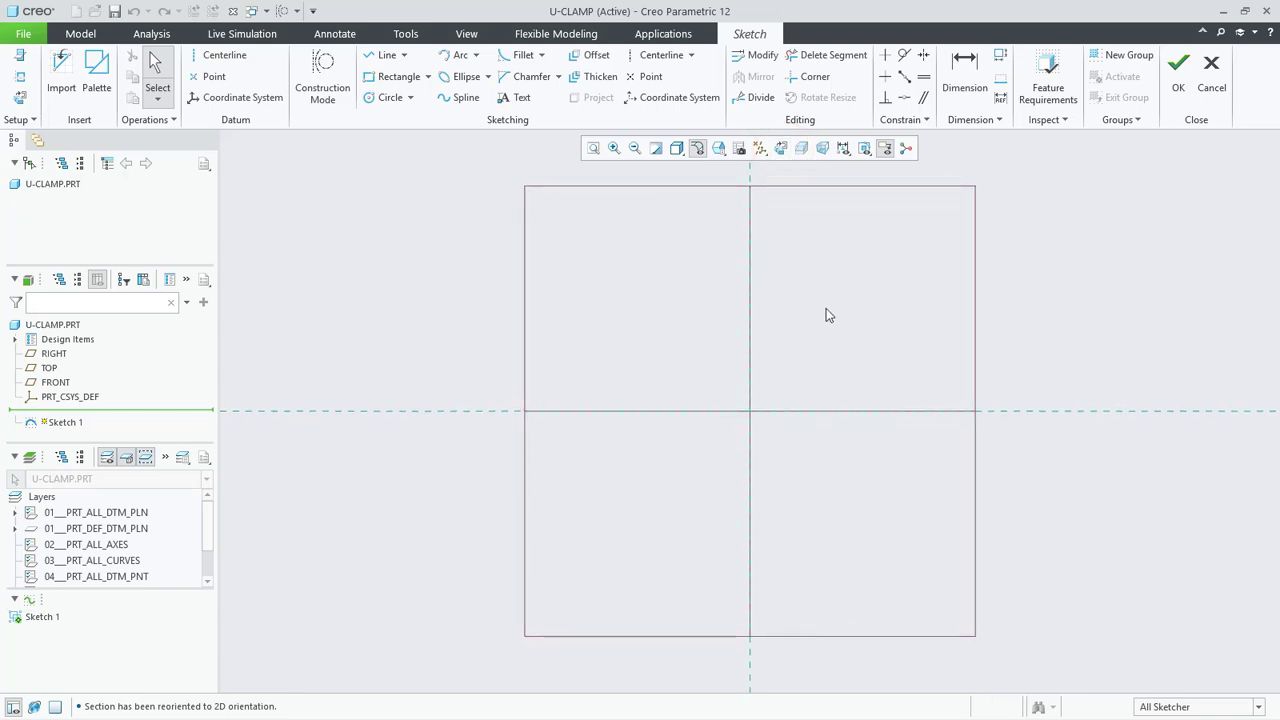
Step: Sketch an upper semicircular arc by center and ends, centered on the origin with both ends on the horizontal reference
click(478, 56)
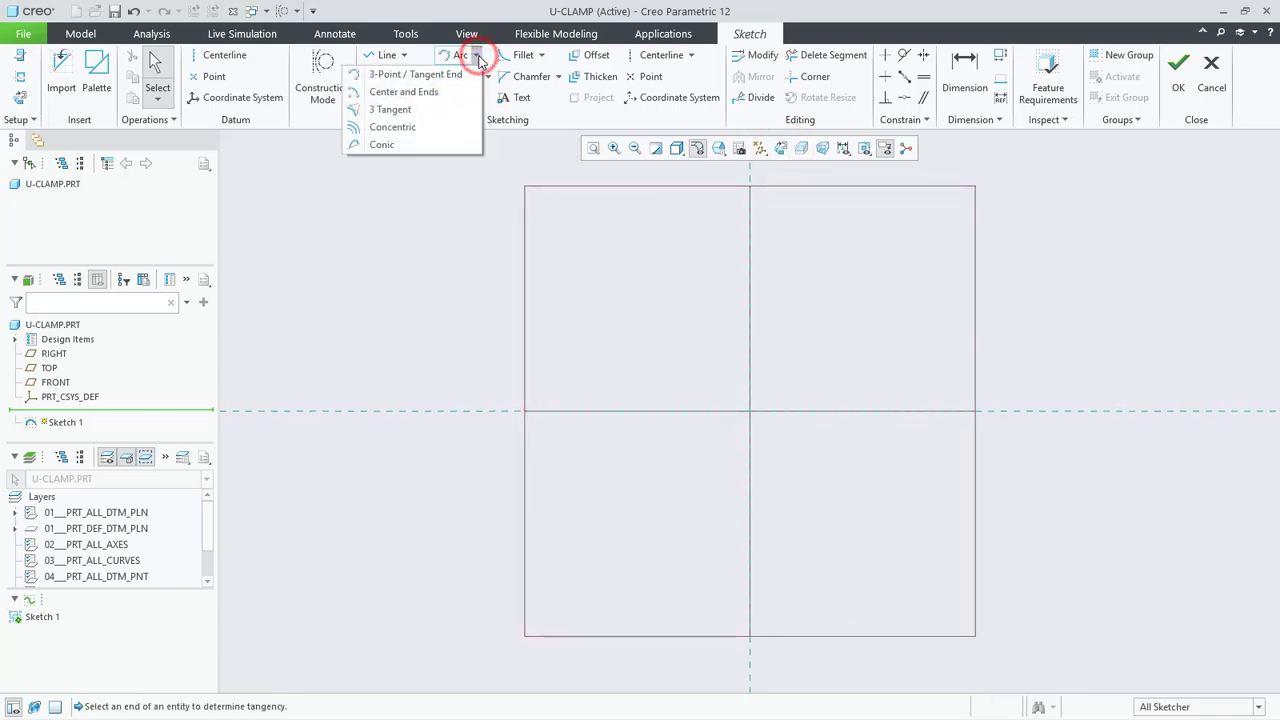
click(391, 93)
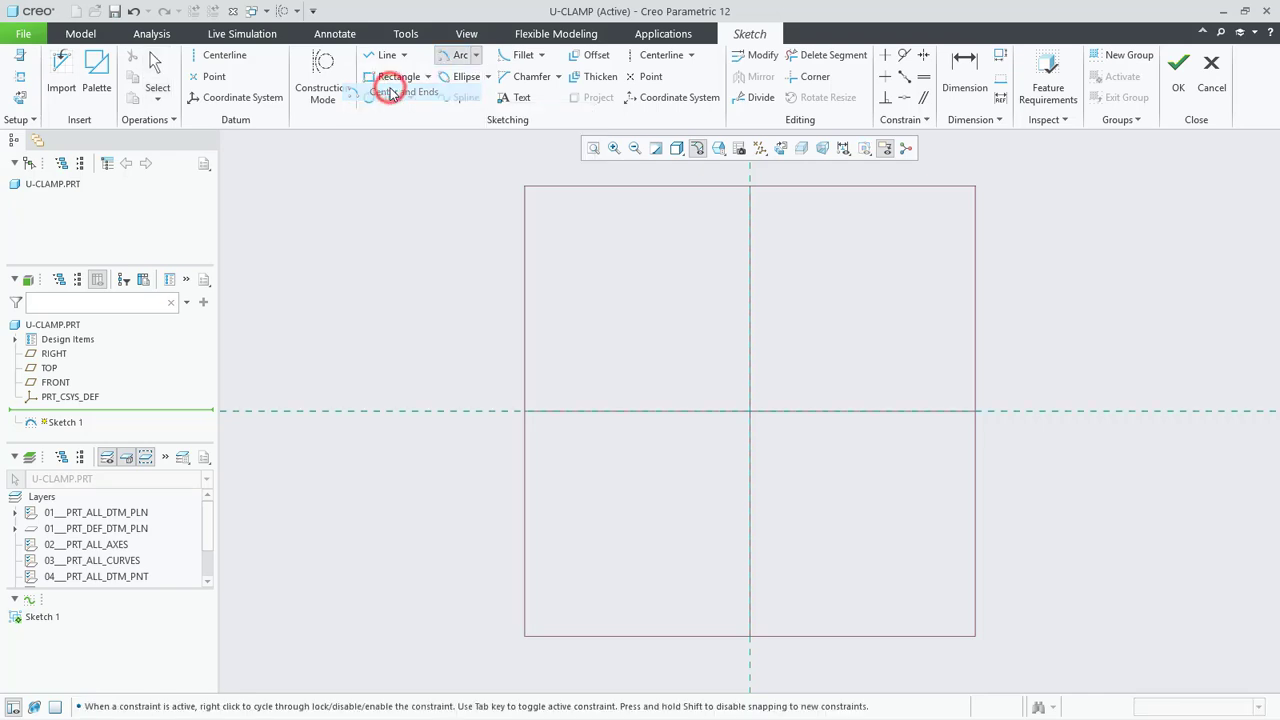
click(751, 412)
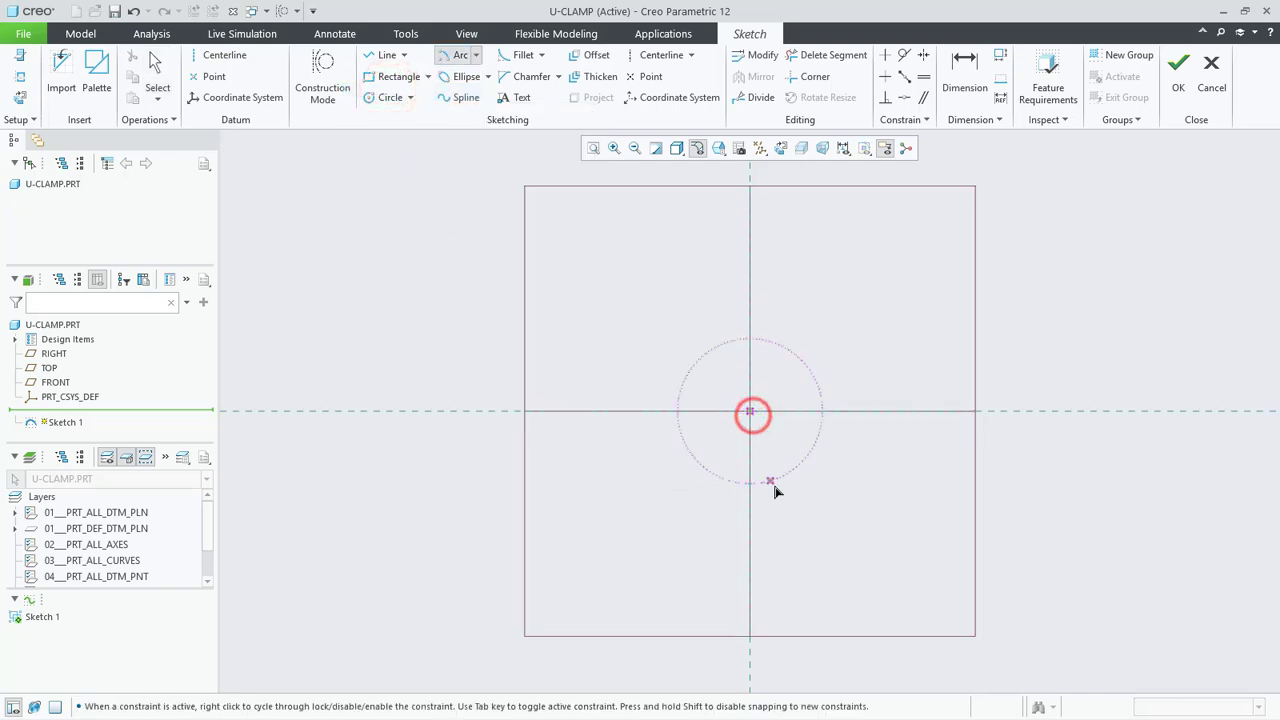
click(960, 416)
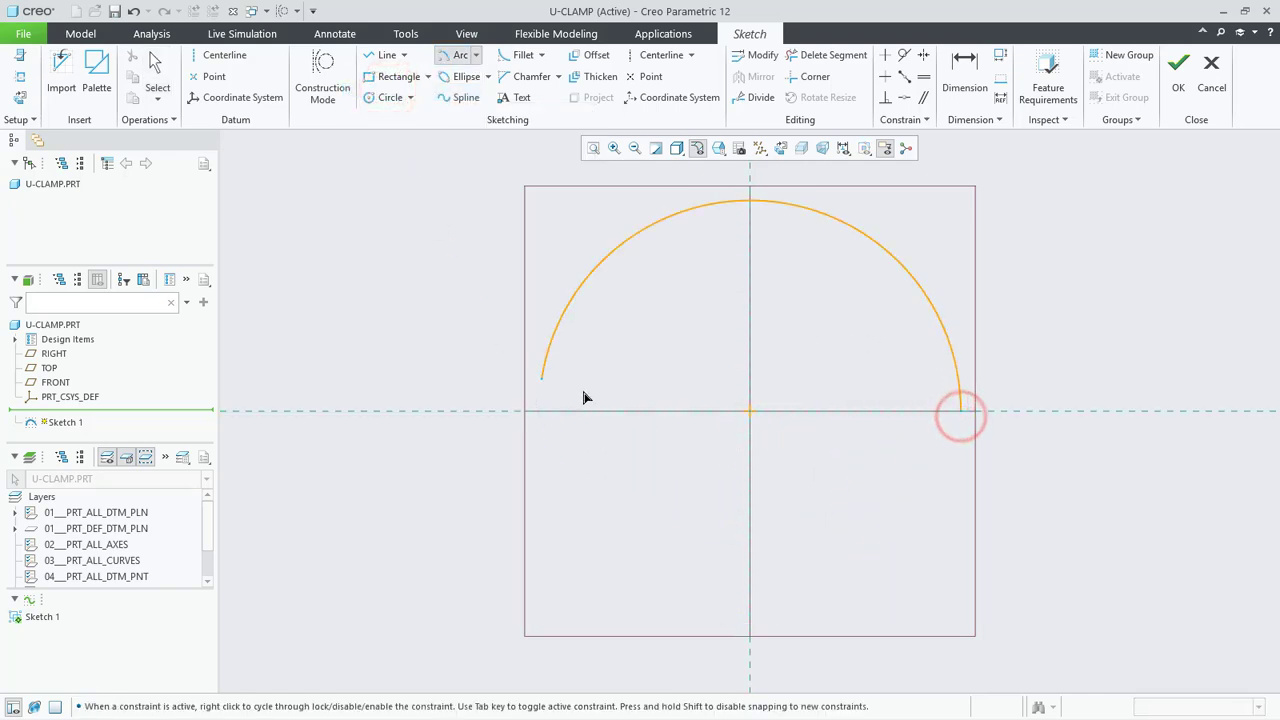
click(550, 411)
middle_click(705, 355)
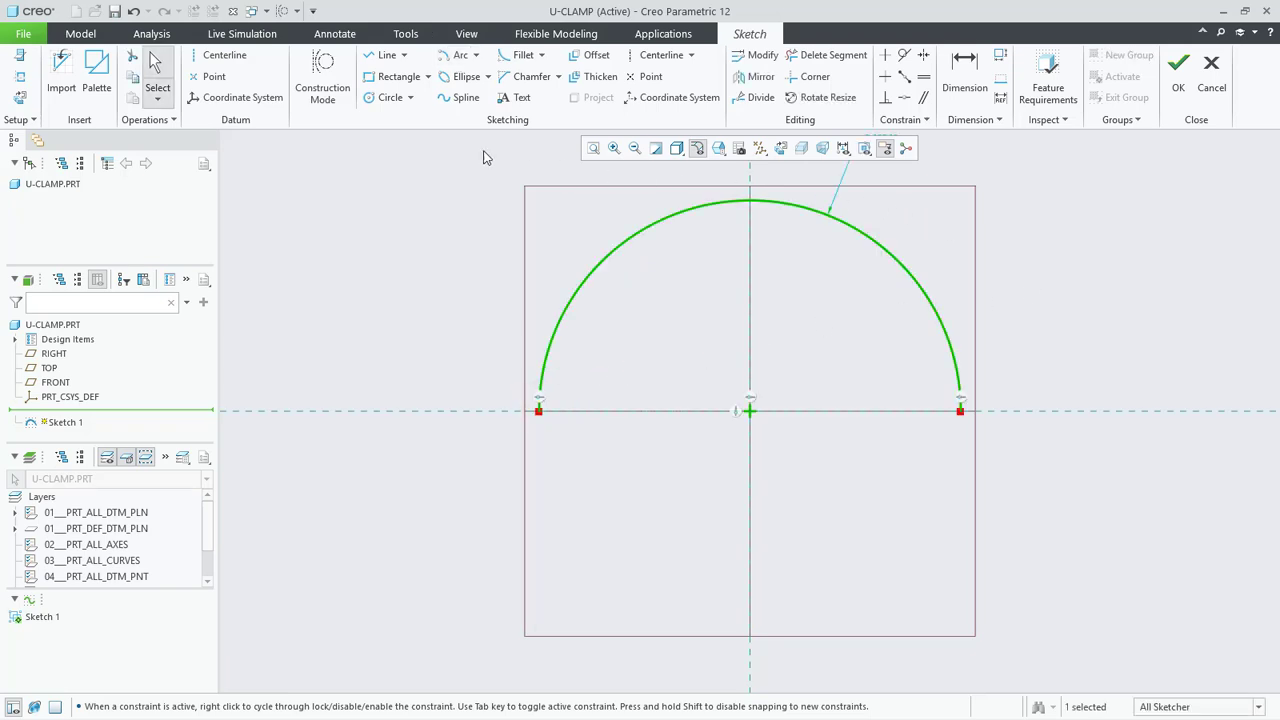
Step: Sketch two equal vertical lines about 300 long, running down from both ends of the arc and tangent to it
click(386, 55)
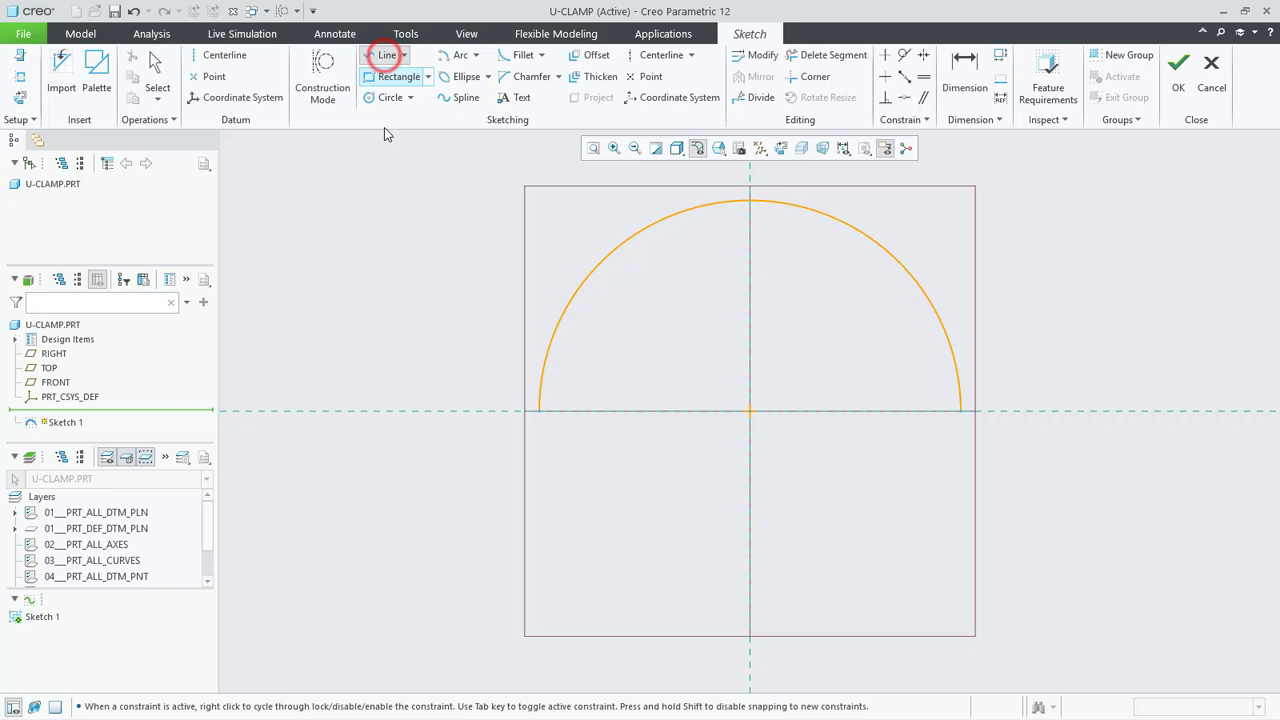
click(545, 423)
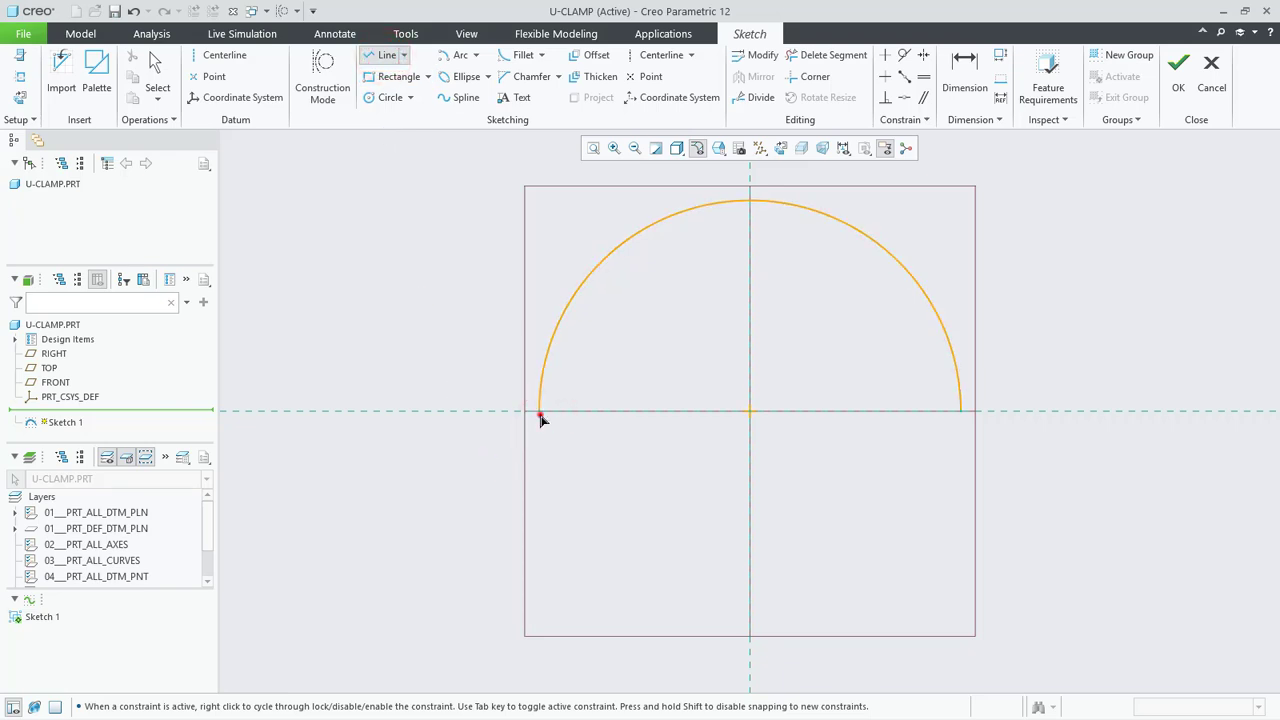
click(540, 412)
click(538, 677)
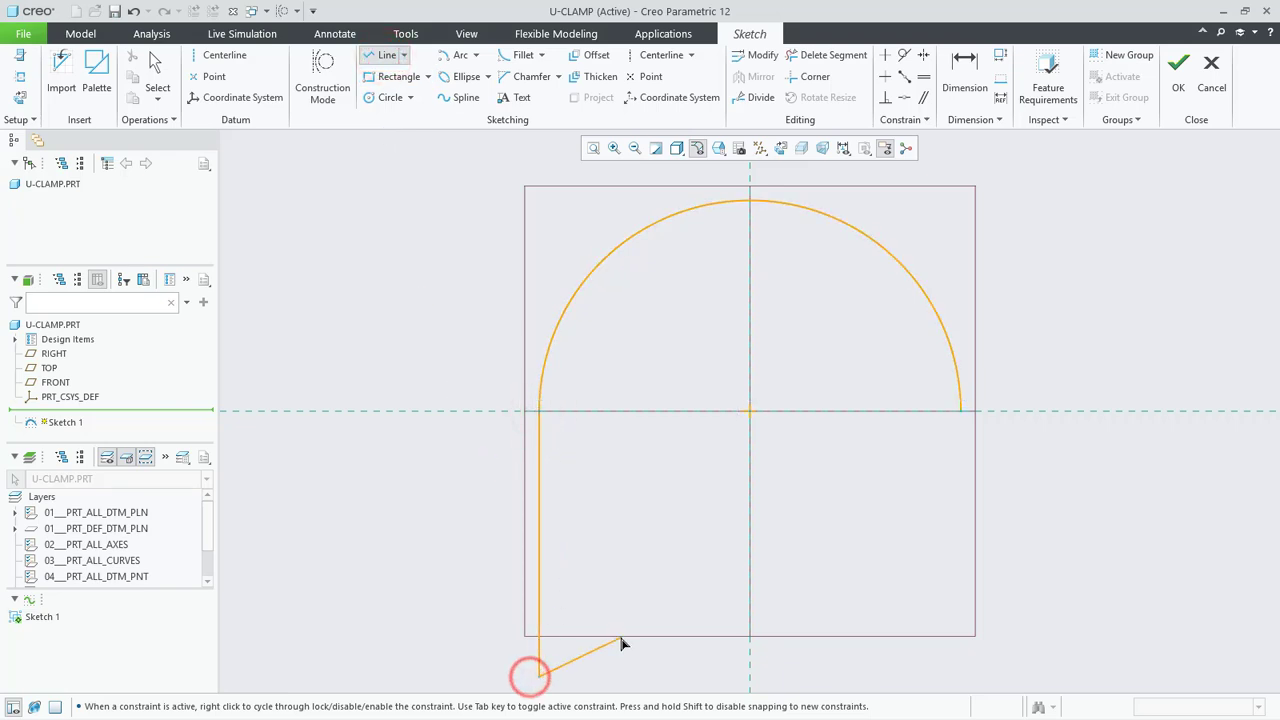
middle_click(623, 643)
click(961, 413)
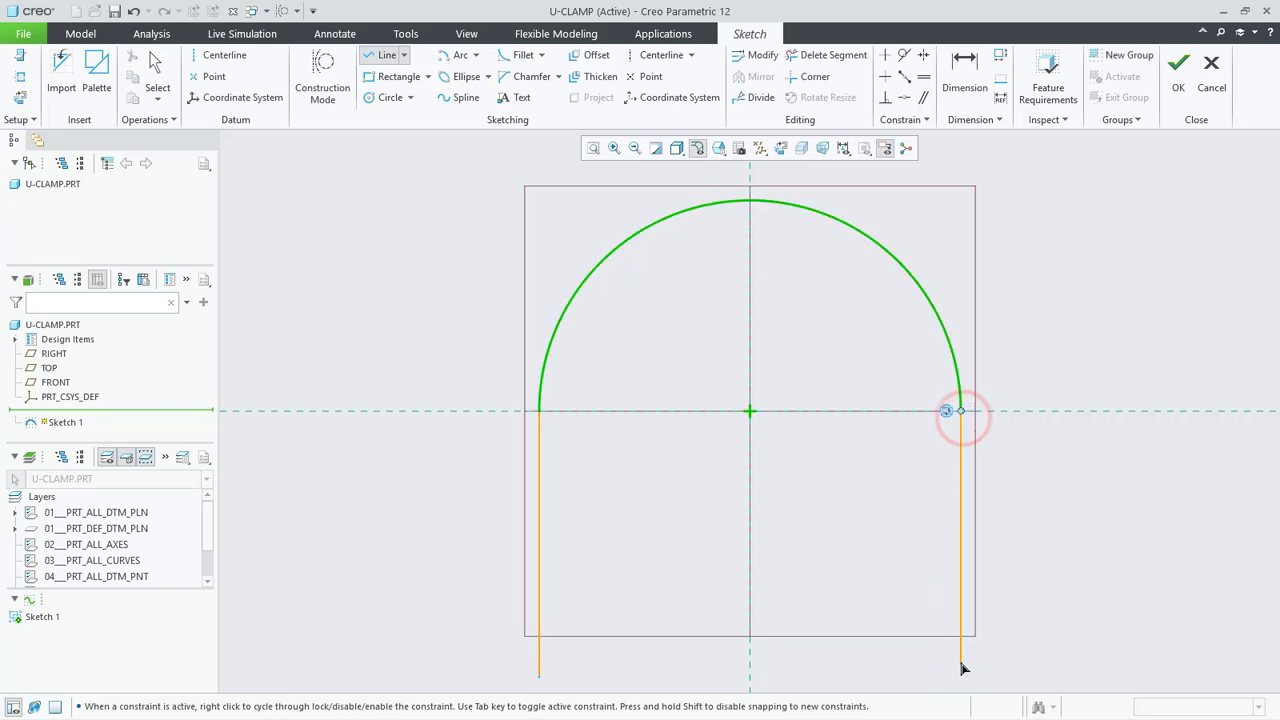
click(960, 677)
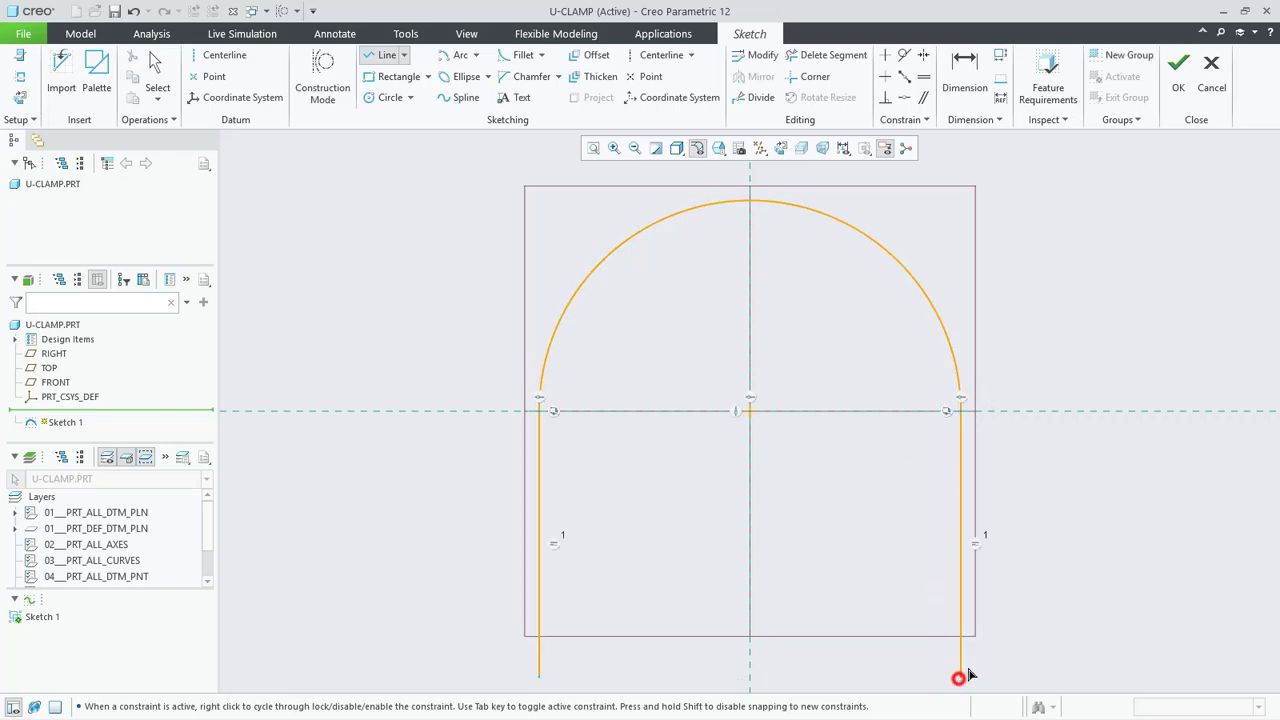
middle_click(1014, 621)
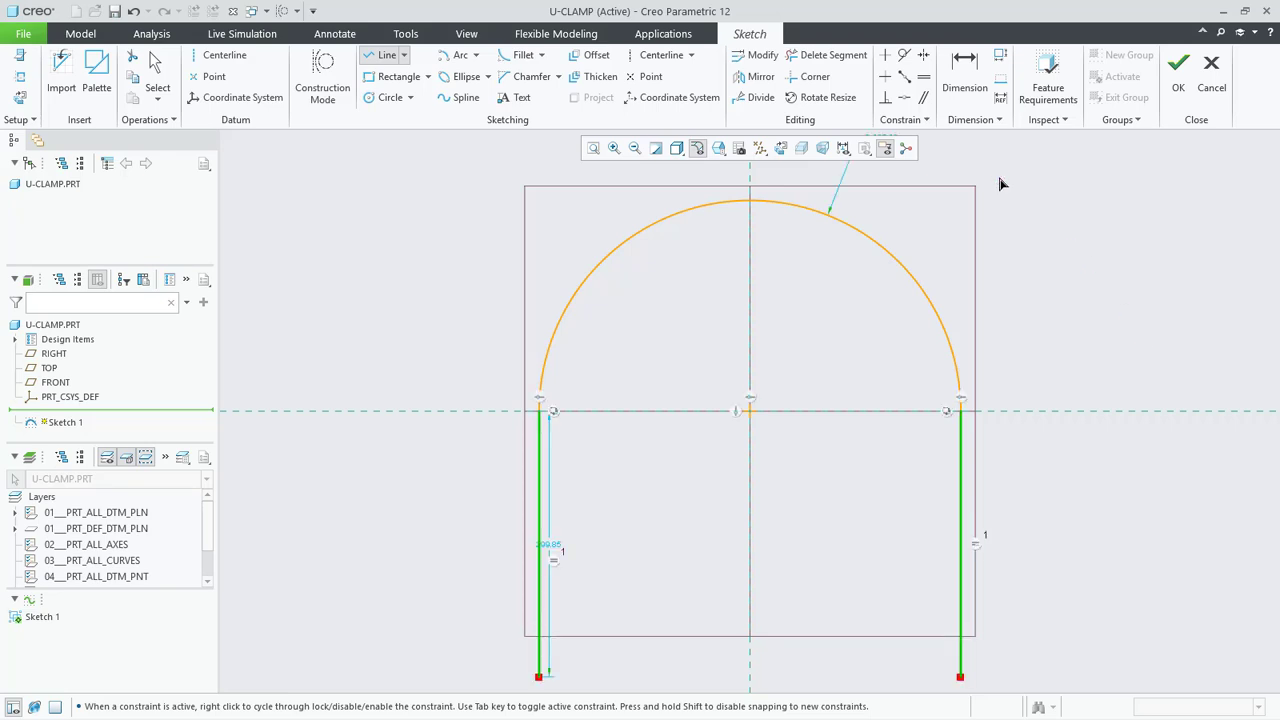
Step: Dimension the arc's radius as 5
click(964, 82)
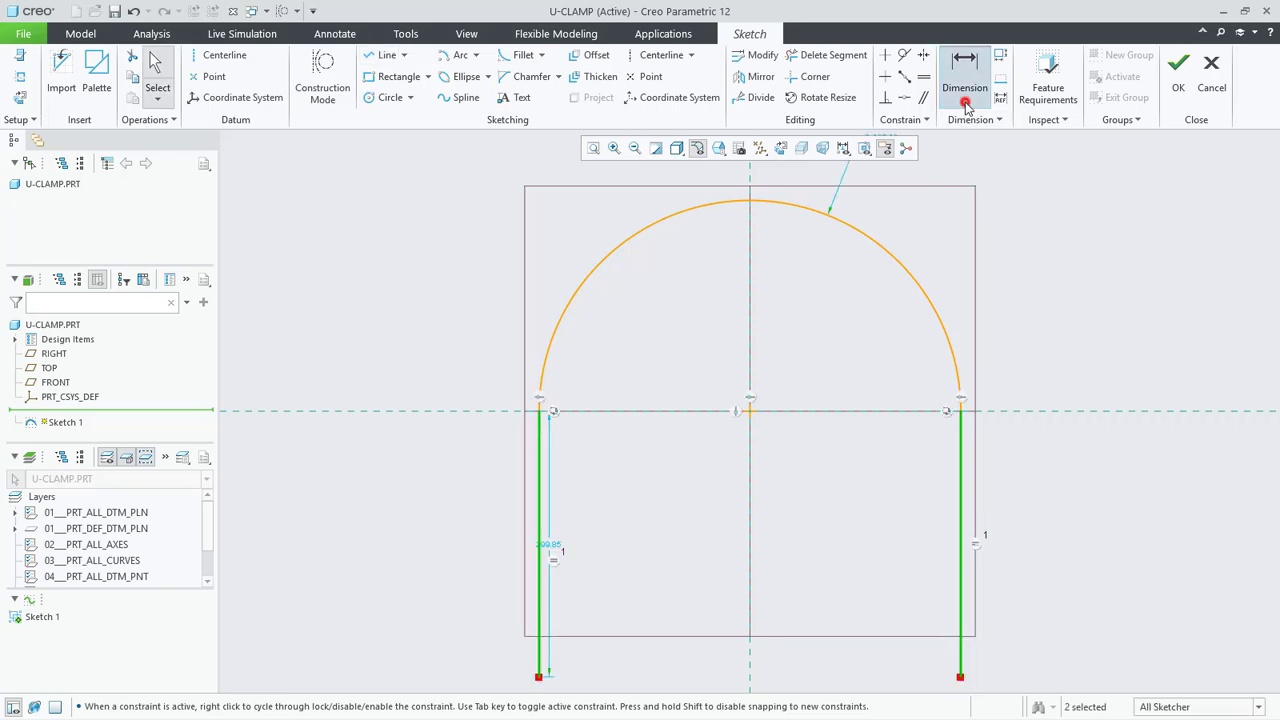
click(929, 306)
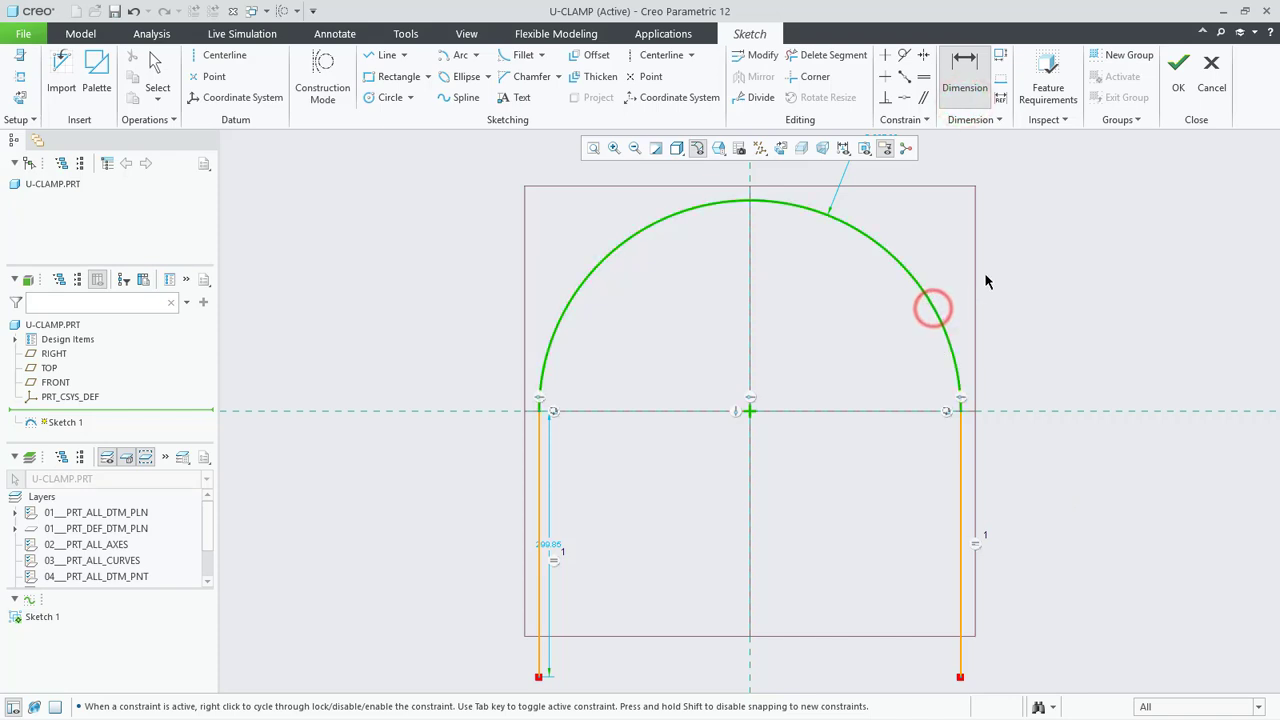
middle_click(986, 279)
text(5)
key(Return)
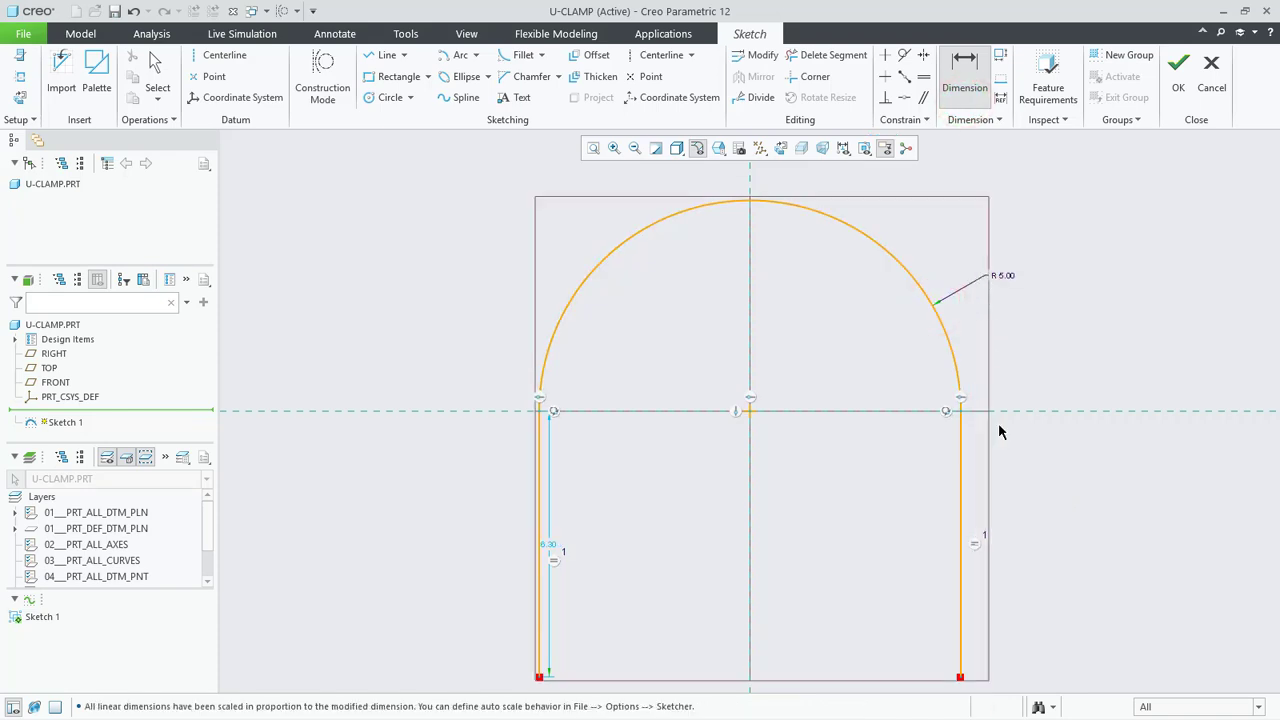
Step: Dimension the length of the vertical leg as 12 and finish the sketch
click(962, 537)
middle_click(1042, 561)
text(12)
key(Return)
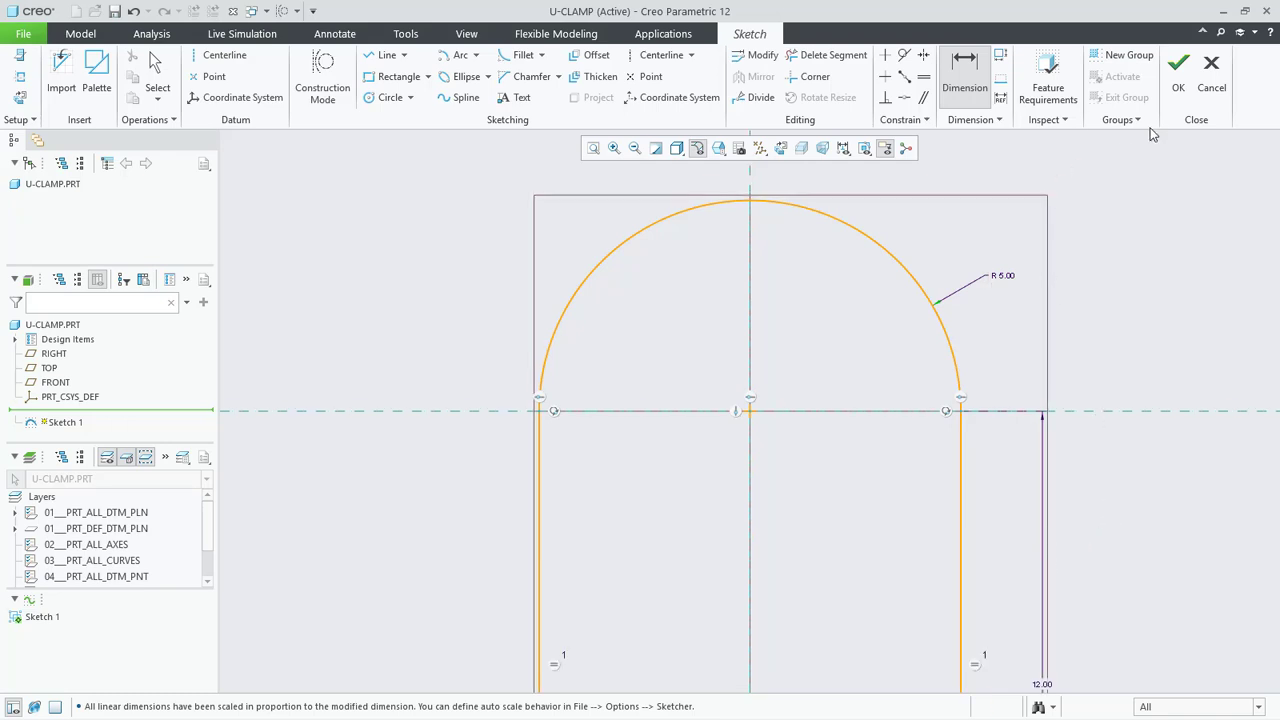
click(1177, 92)
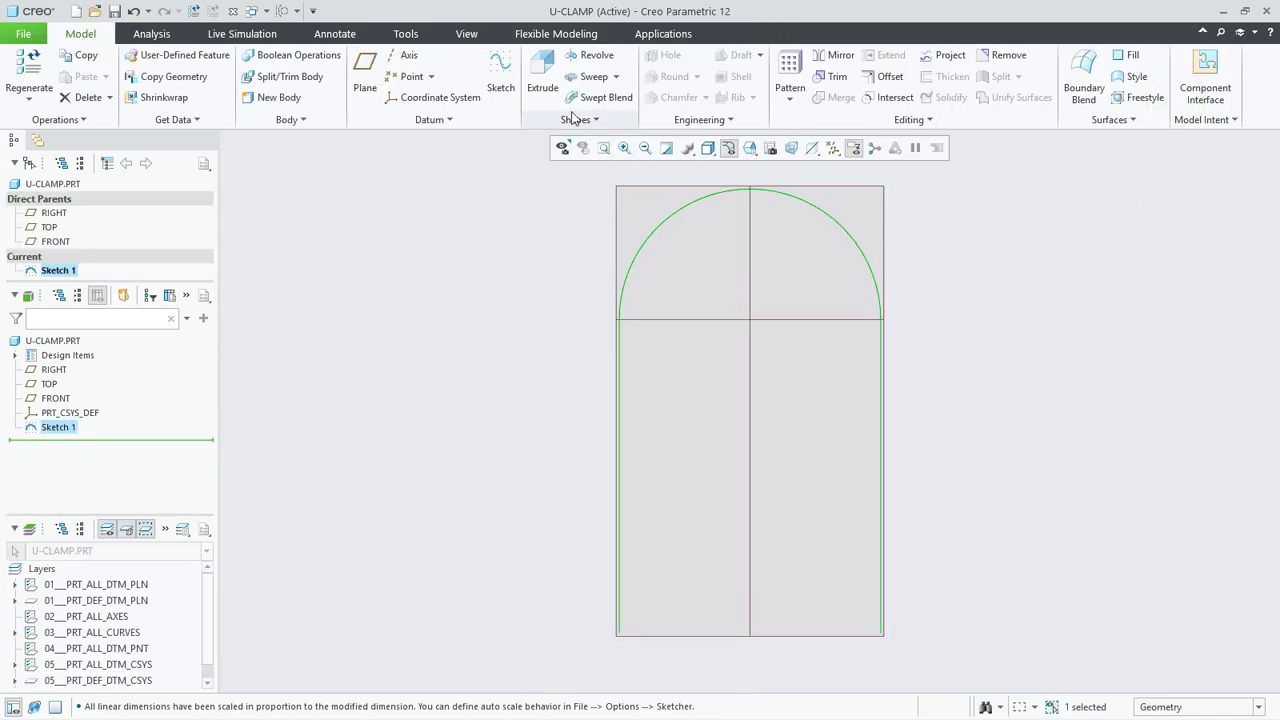
Step: Start a solid Sweep along the U-shaped sketch and move the start point to the trajectory's opposite end, working in a 3D view
click(594, 76)
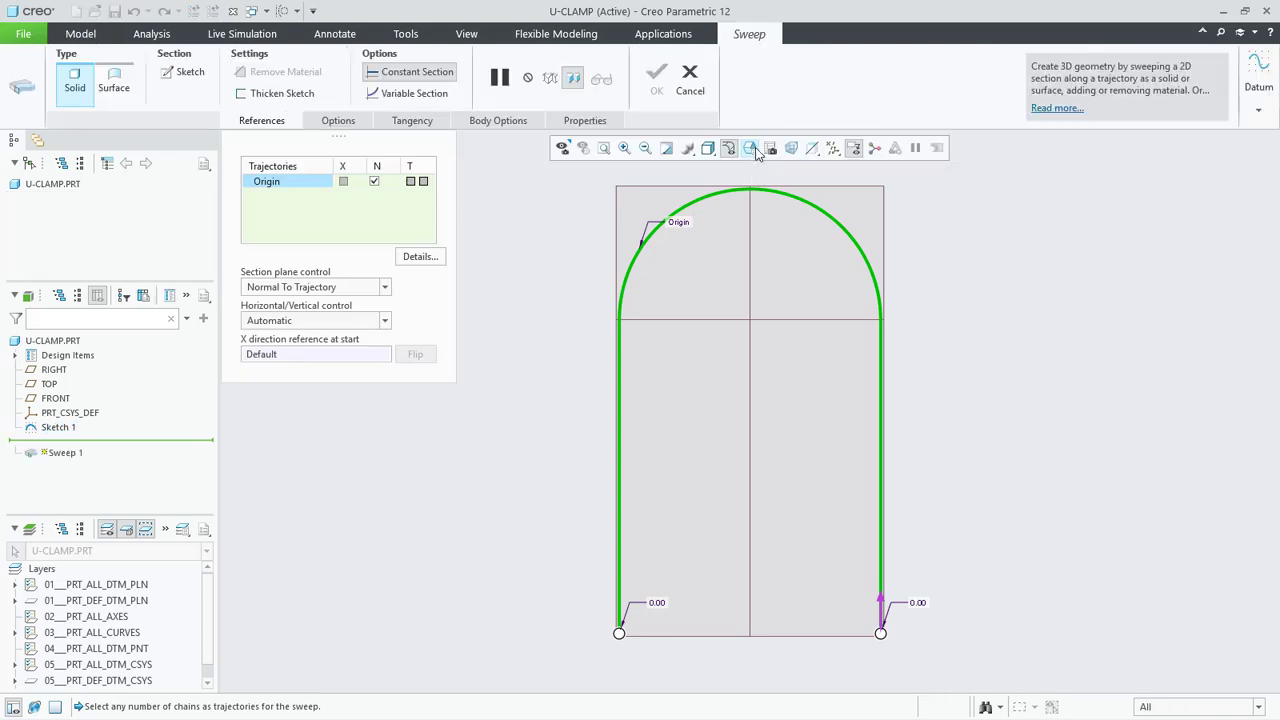
click(752, 149)
click(721, 167)
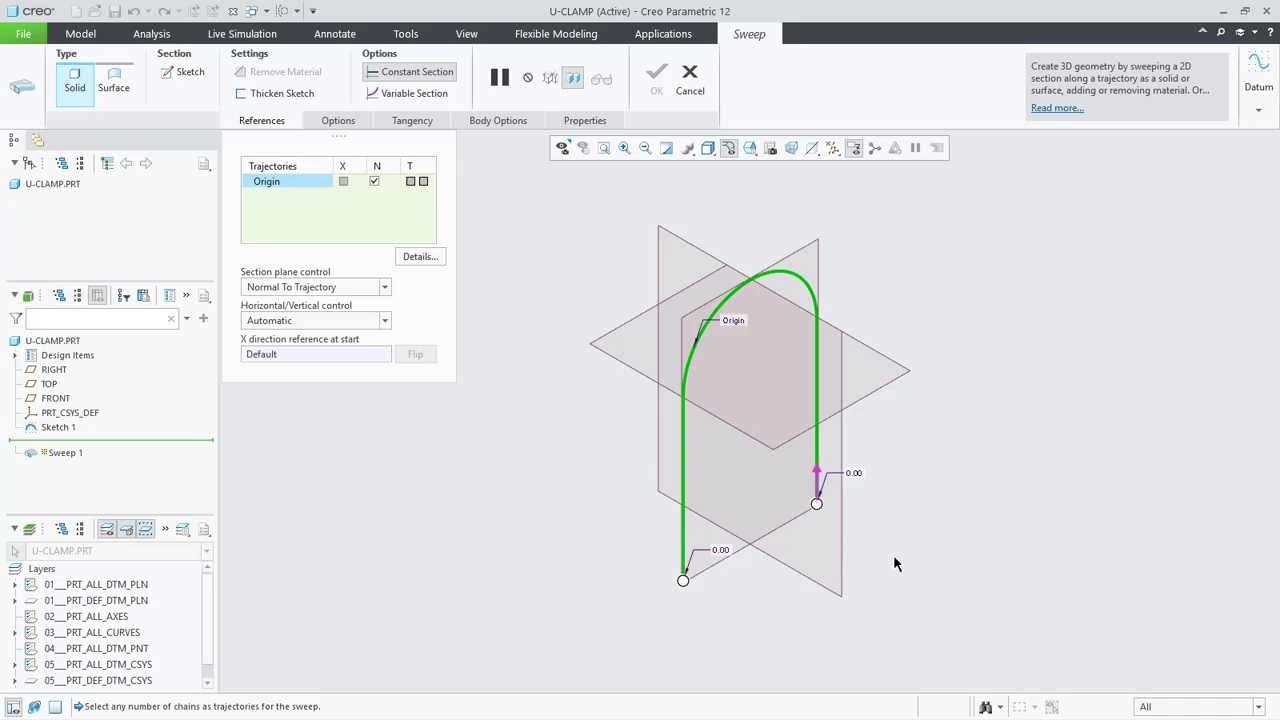
click(817, 478)
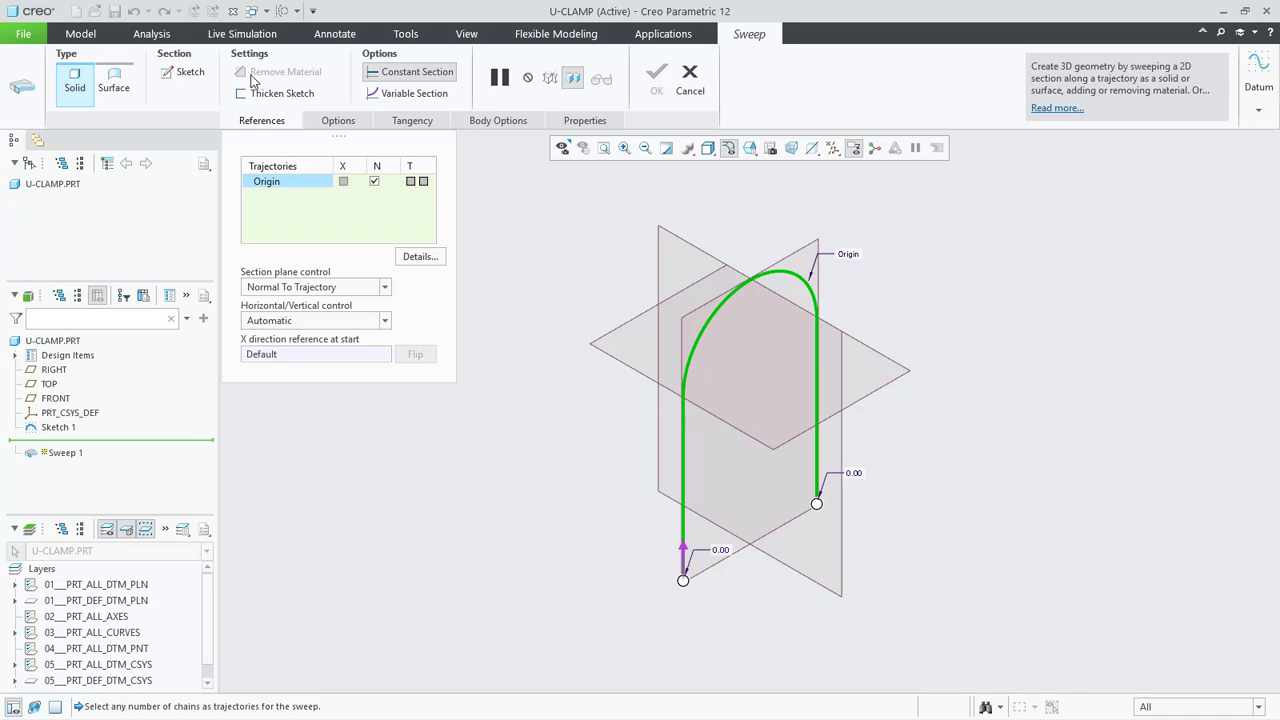
Step: Open the sweep section sketch and draw a circle about 5 in diameter, centered on the trajectory's start point
click(164, 72)
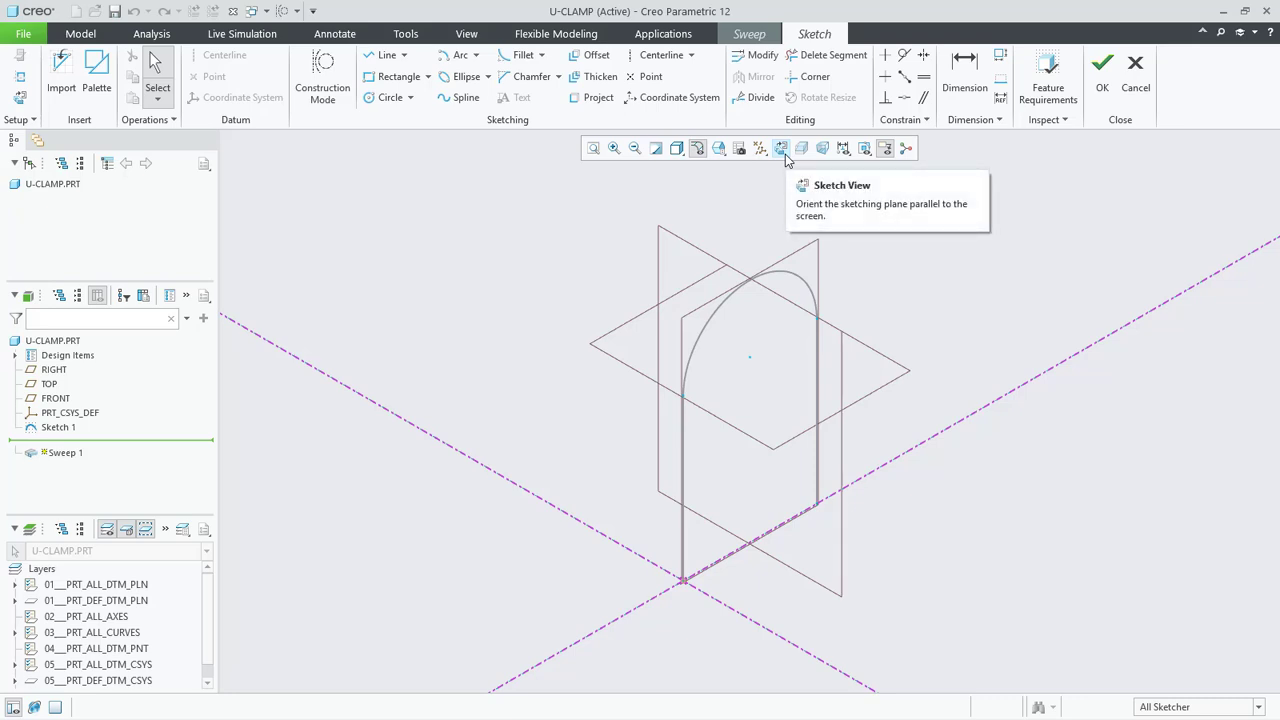
click(785, 156)
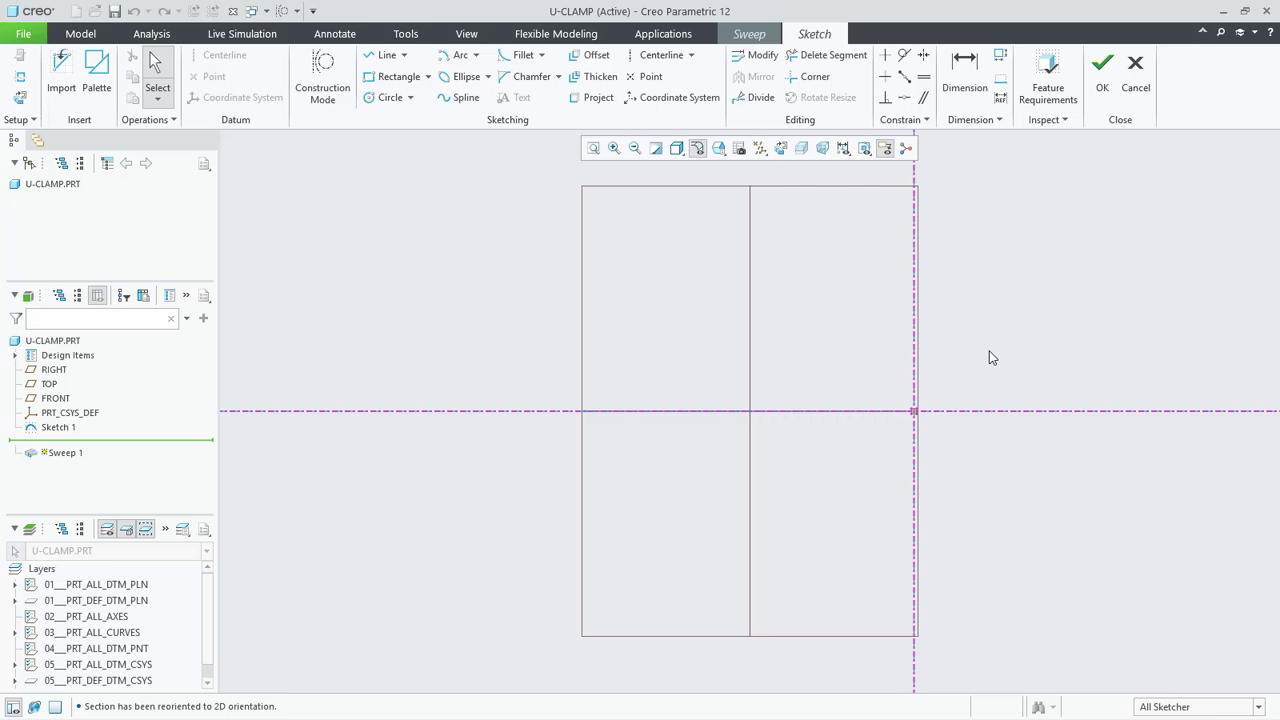
click(384, 97)
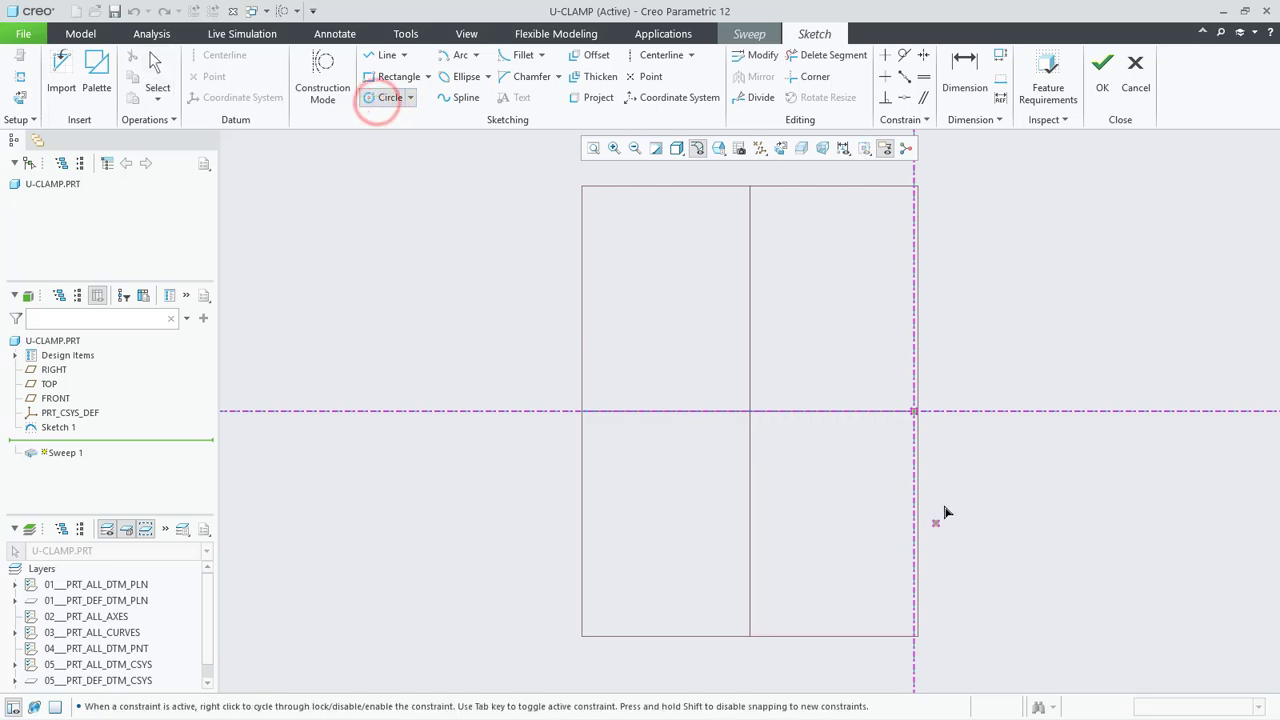
click(913, 411)
click(948, 487)
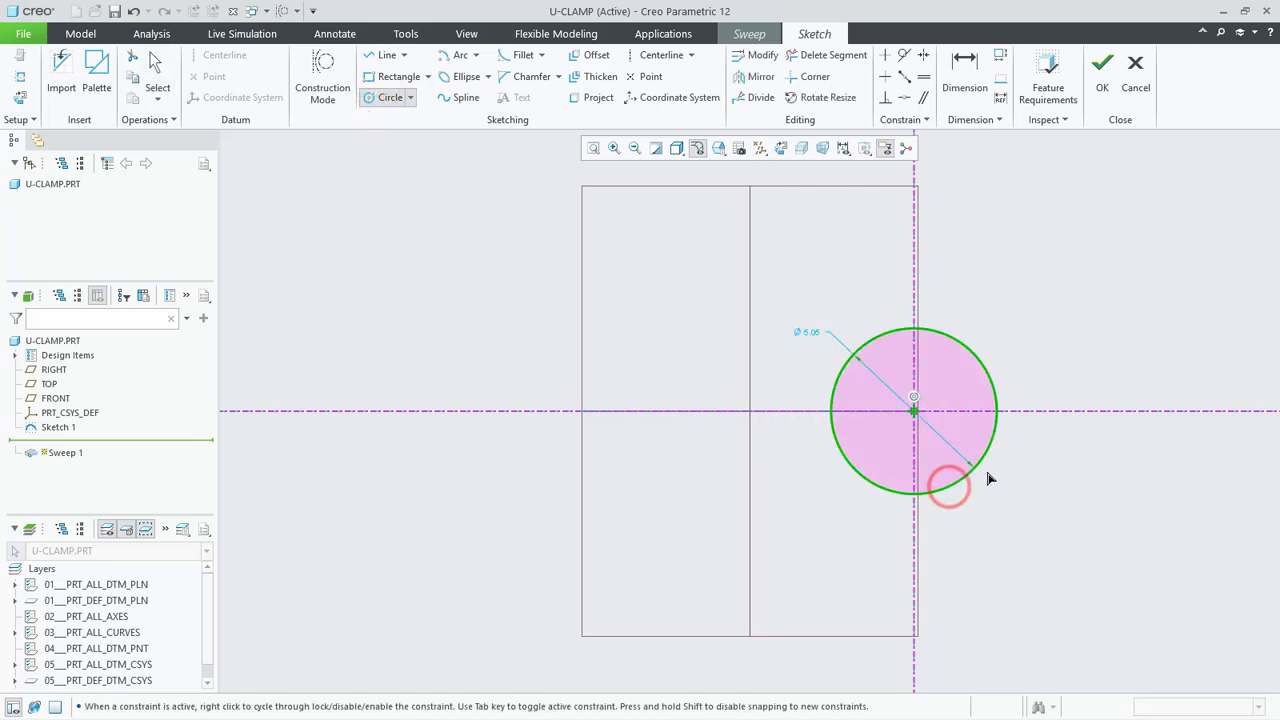
middle_click(988, 479)
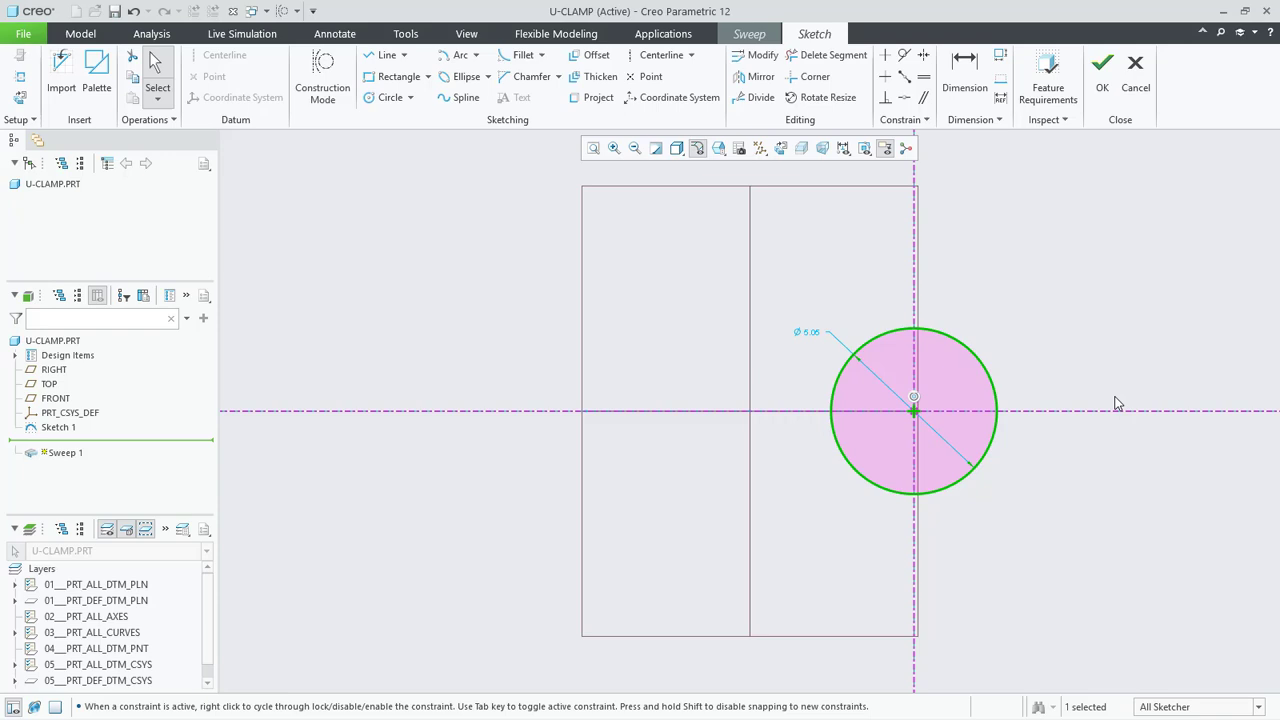
Step: Dimension the section circle's diameter as 3.5 and finish the section sketch
click(966, 97)
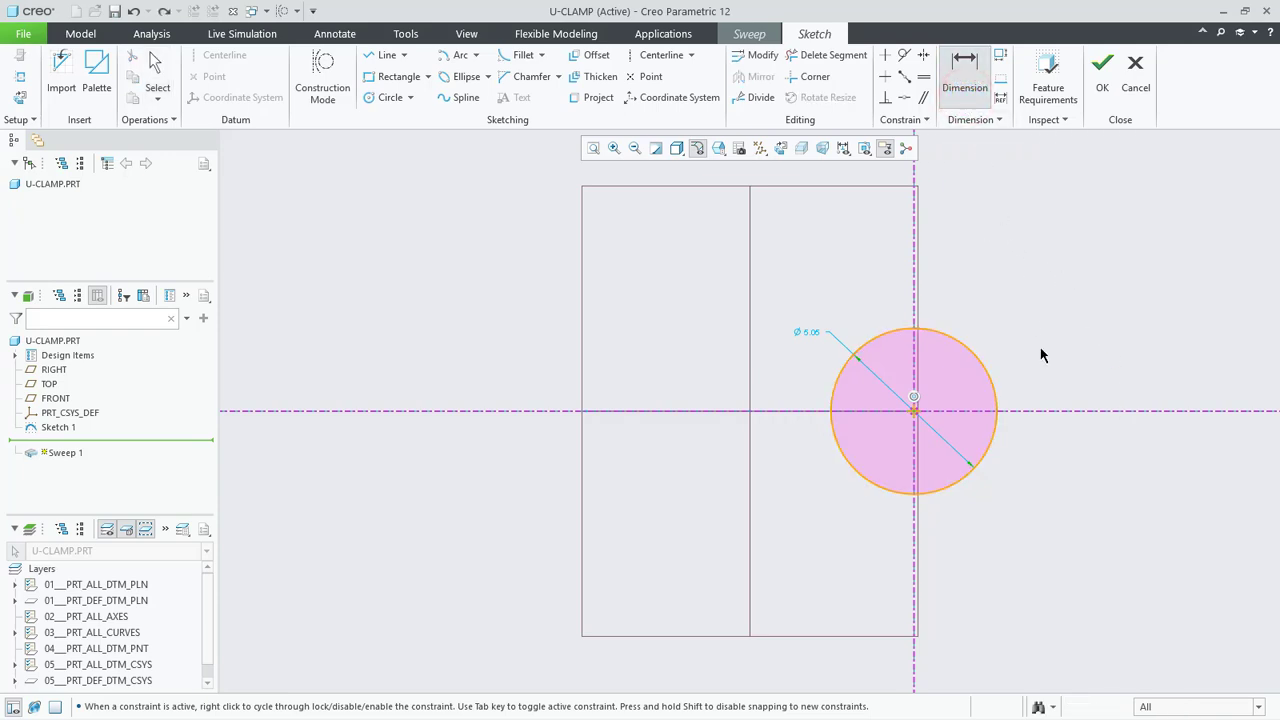
double_click(970, 355)
middle_click(1010, 320)
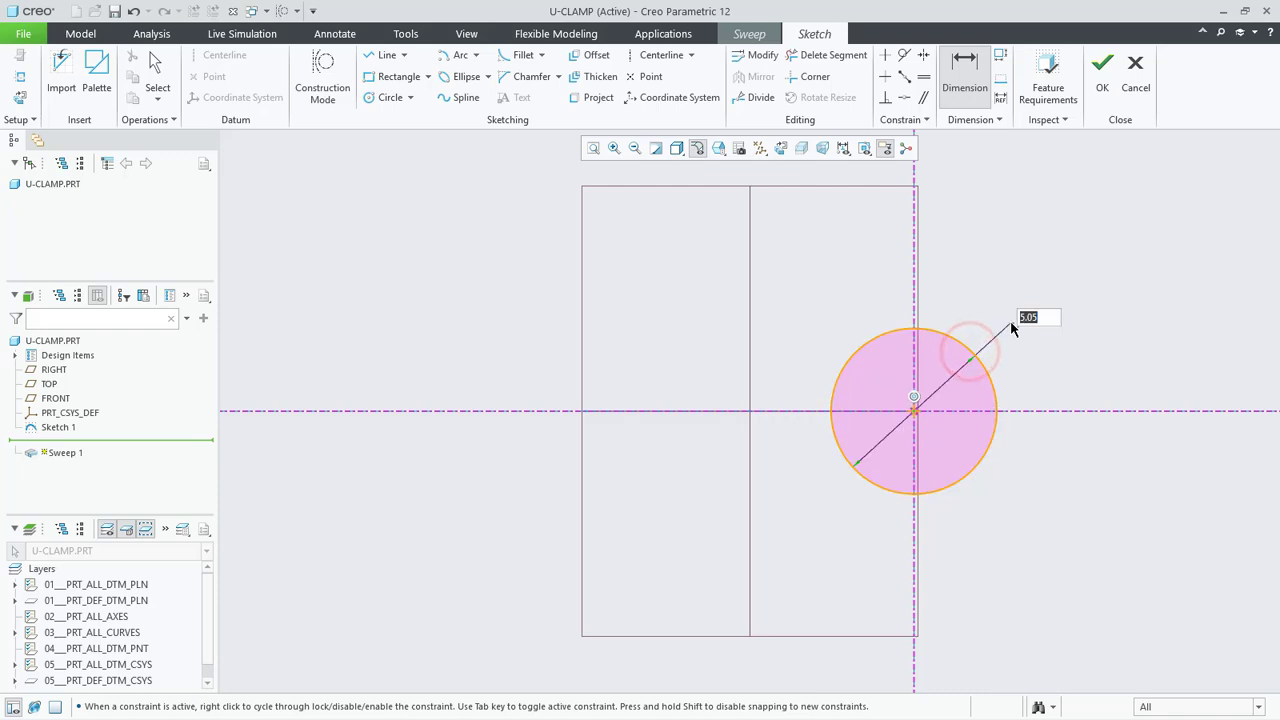
text(3.5)
key(Return)
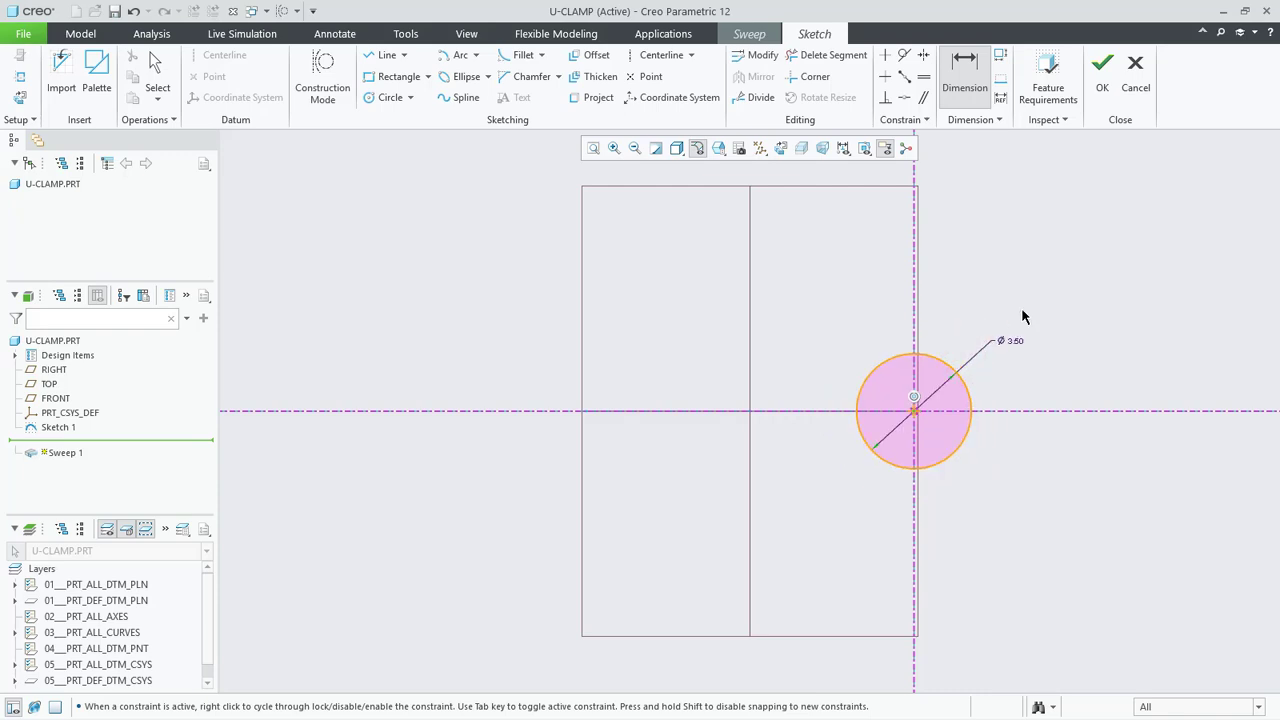
click(1103, 88)
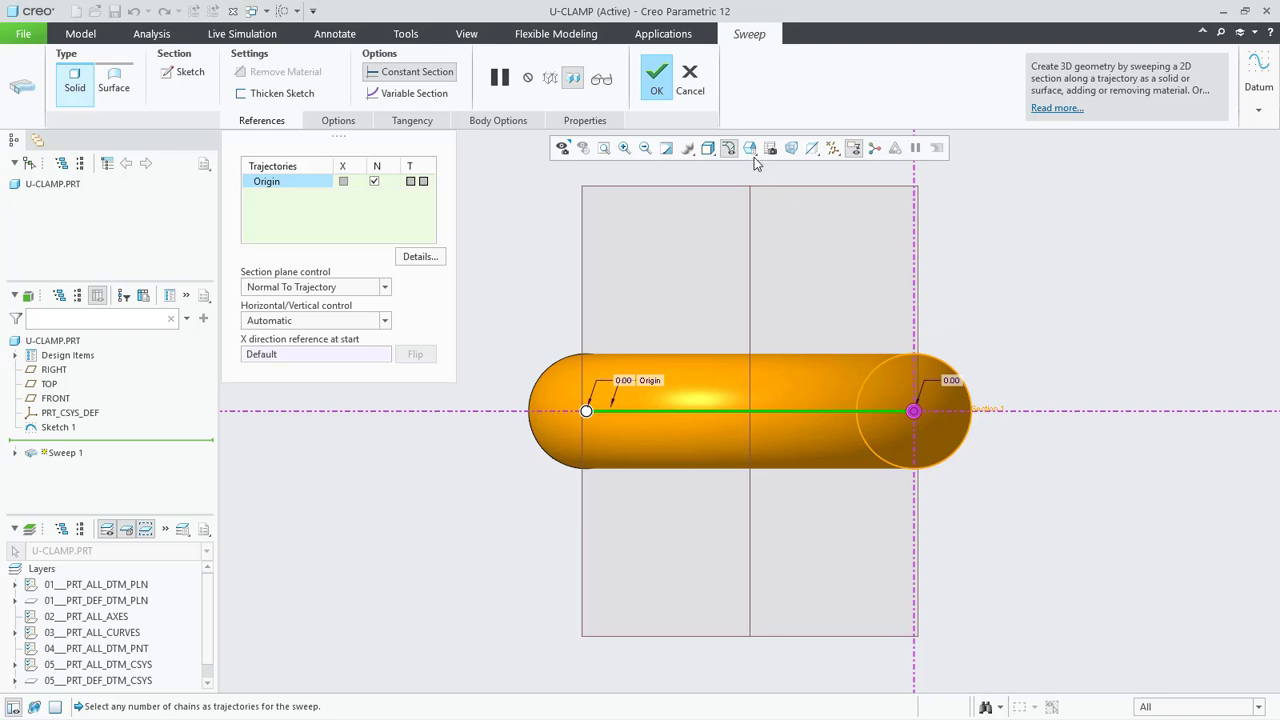
Step: Complete the solid sweep of the circular section along the U-shaped trajectory after checking its preview in 3D
click(750, 148)
click(716, 166)
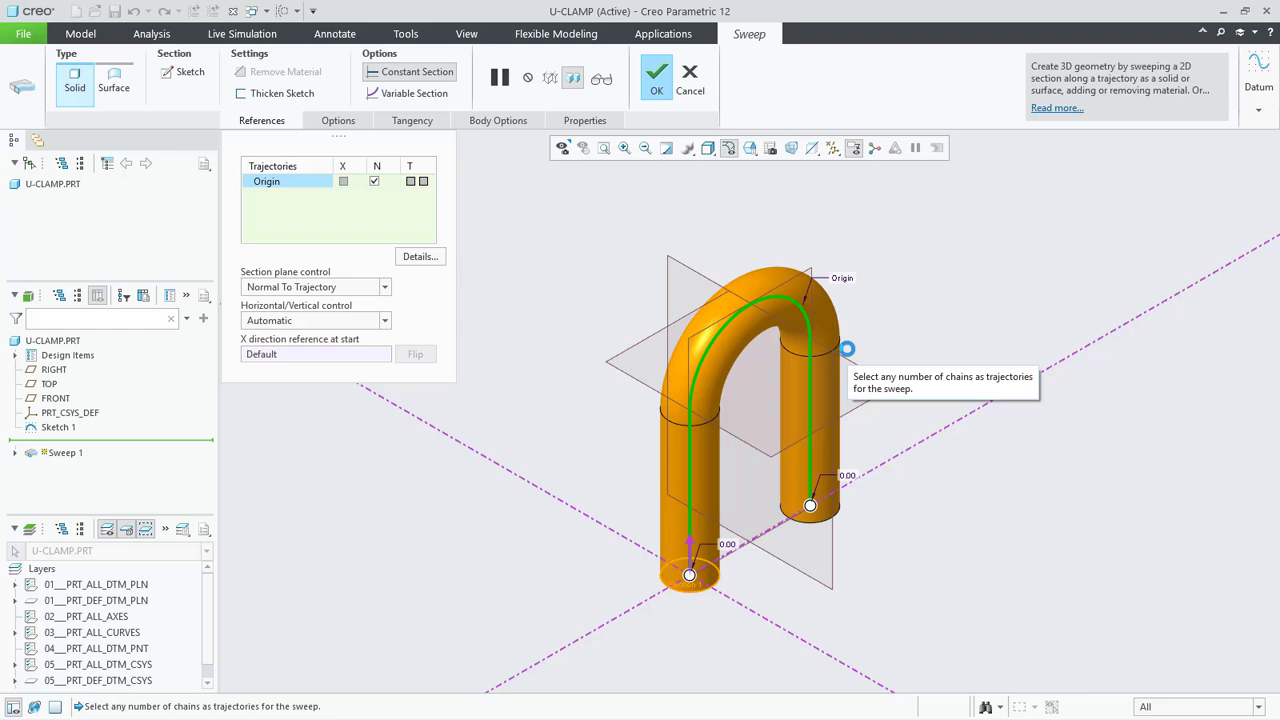
middle_drag(897, 321, 821, 414)
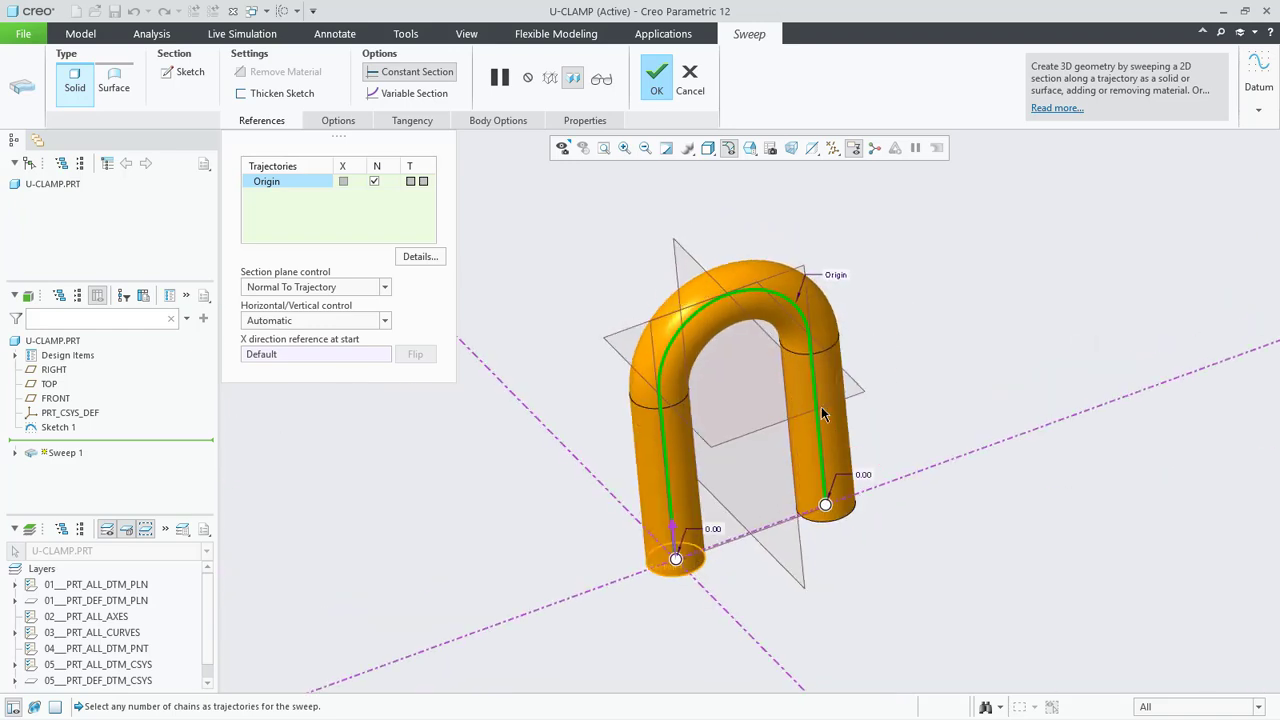
click(657, 88)
Step: Create a datum plane offset 5 from the FRONT plane, through one leg of the clamp, working in the standard orientation
click(750, 147)
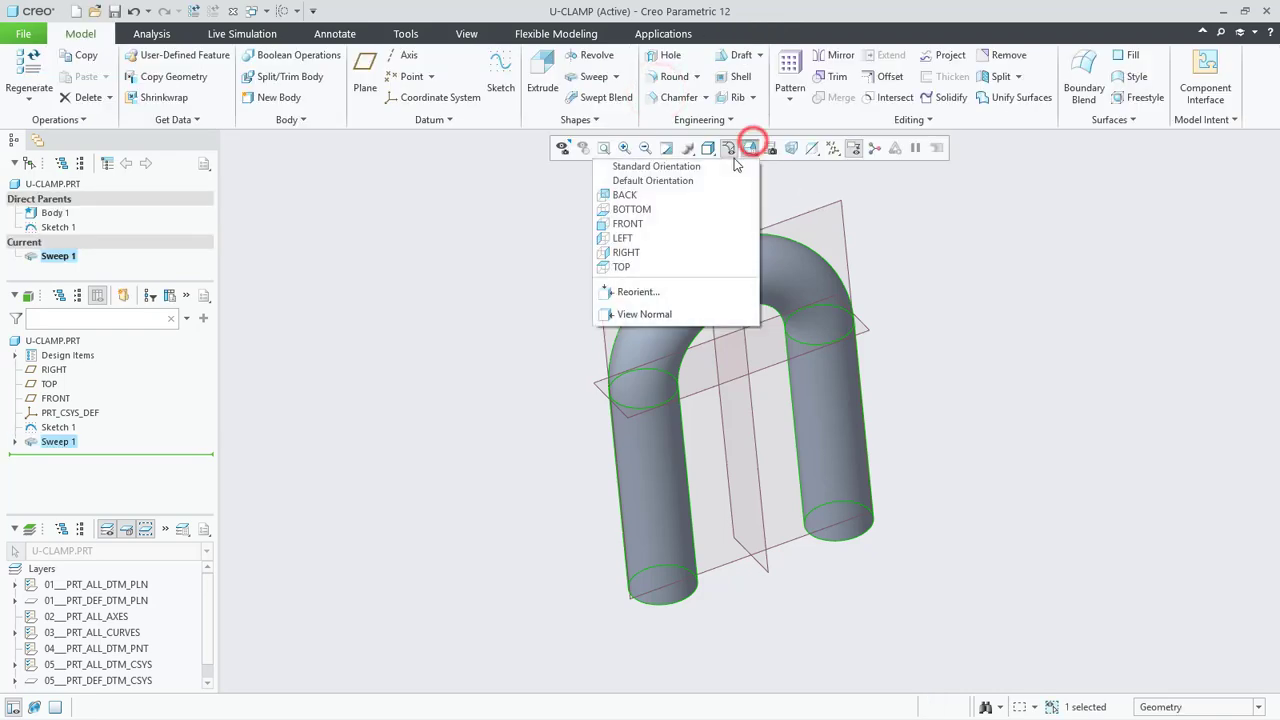
click(700, 167)
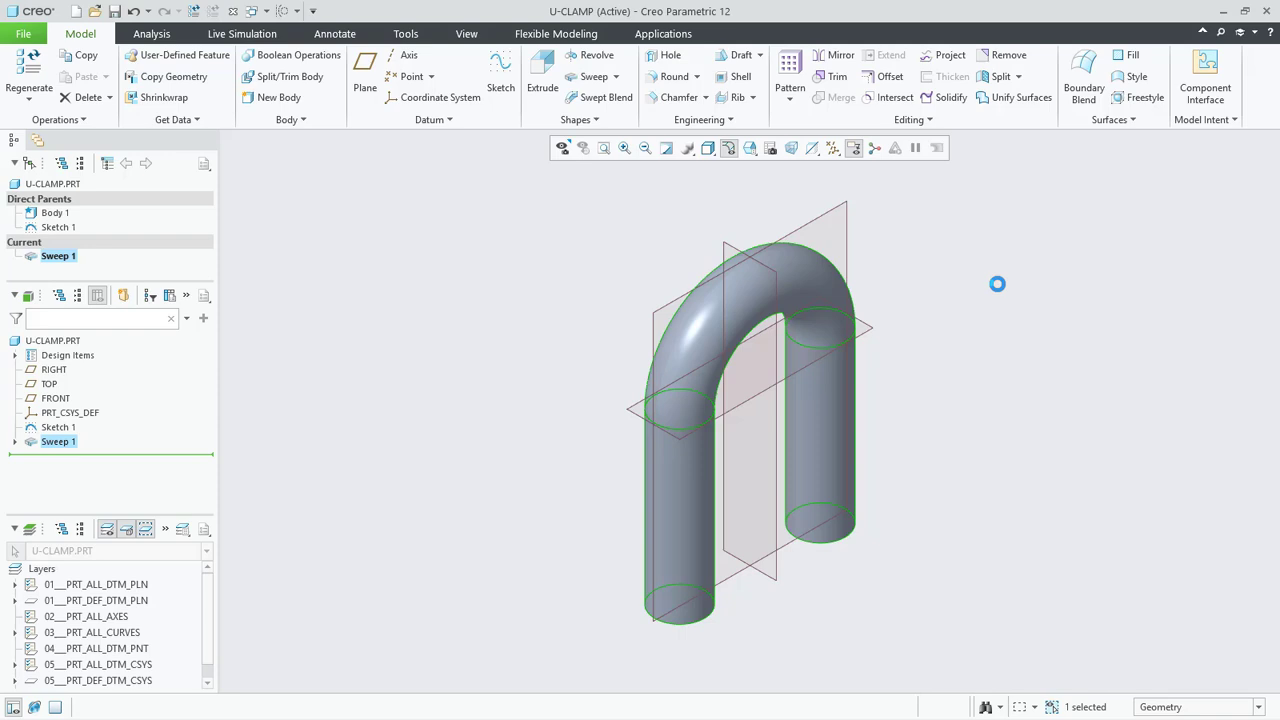
click(362, 82)
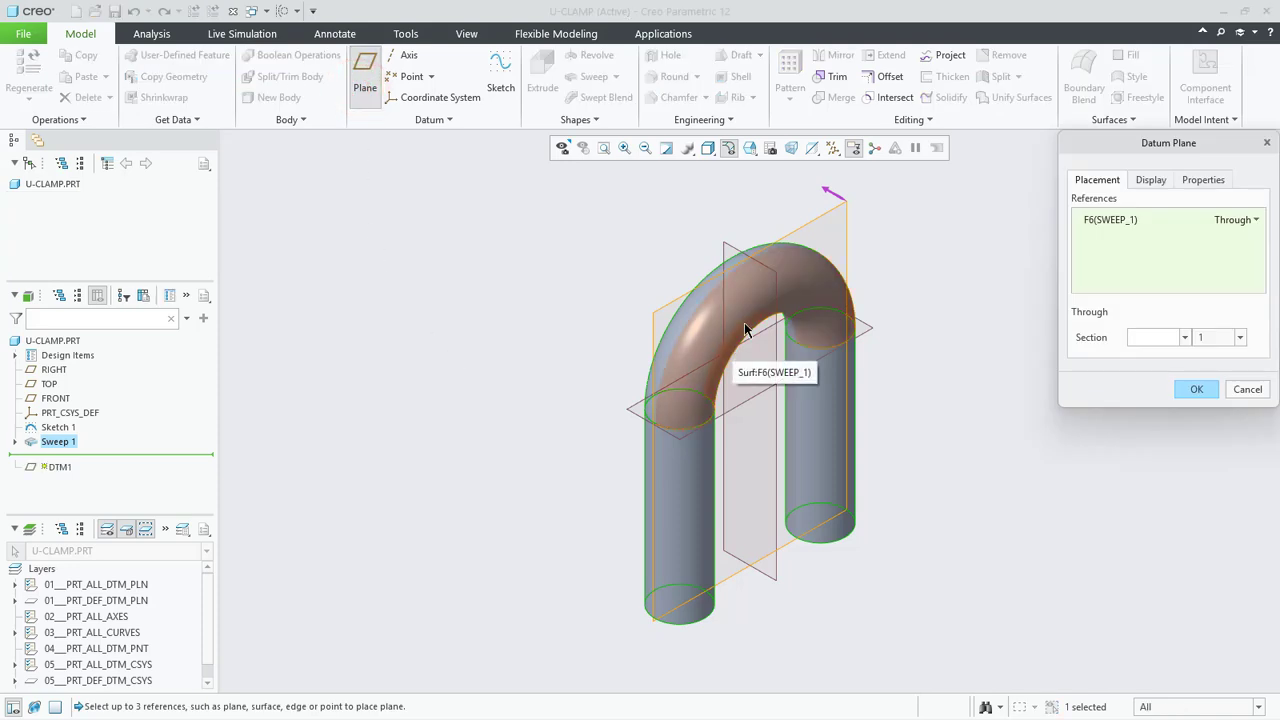
click(729, 249)
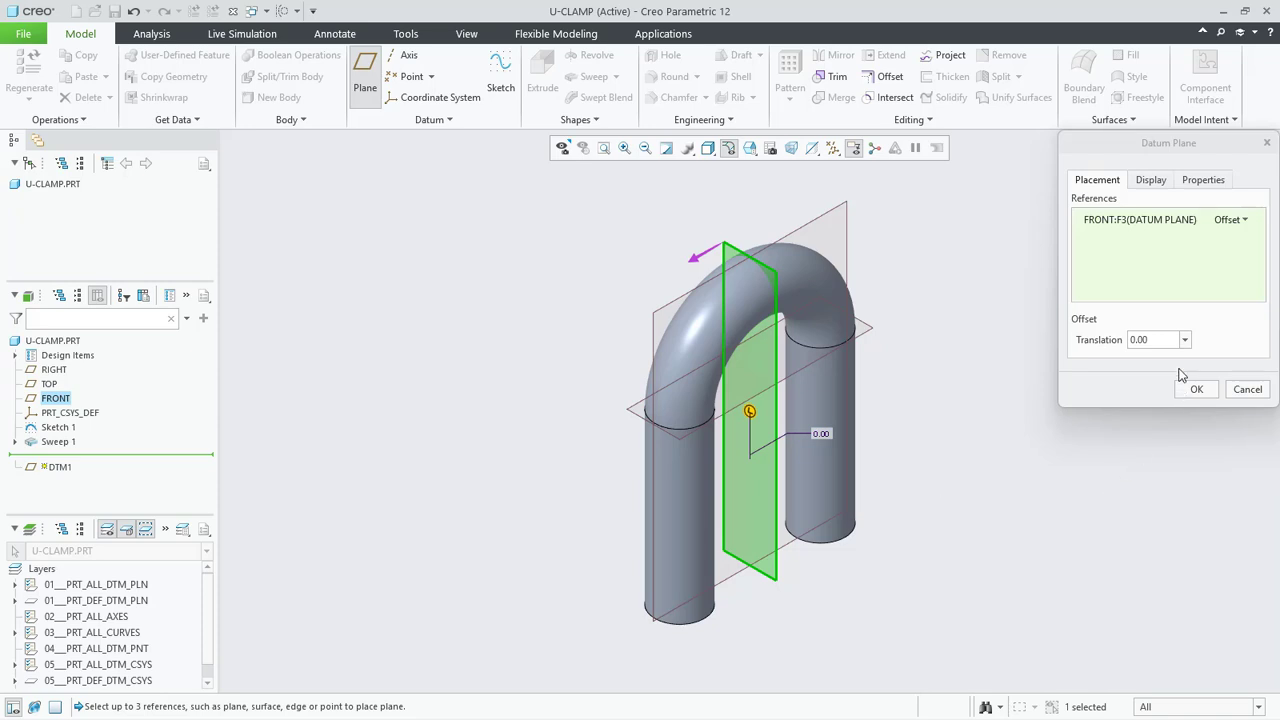
click(1158, 339)
text(5)
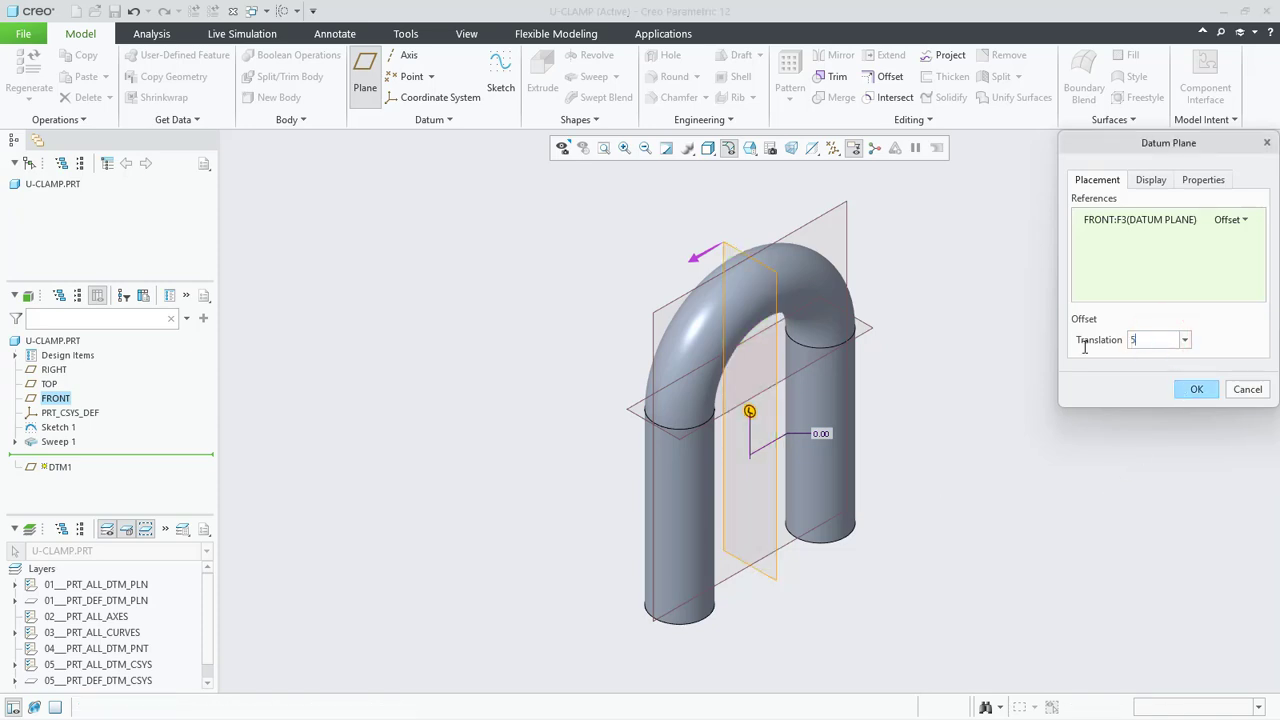
key(Return)
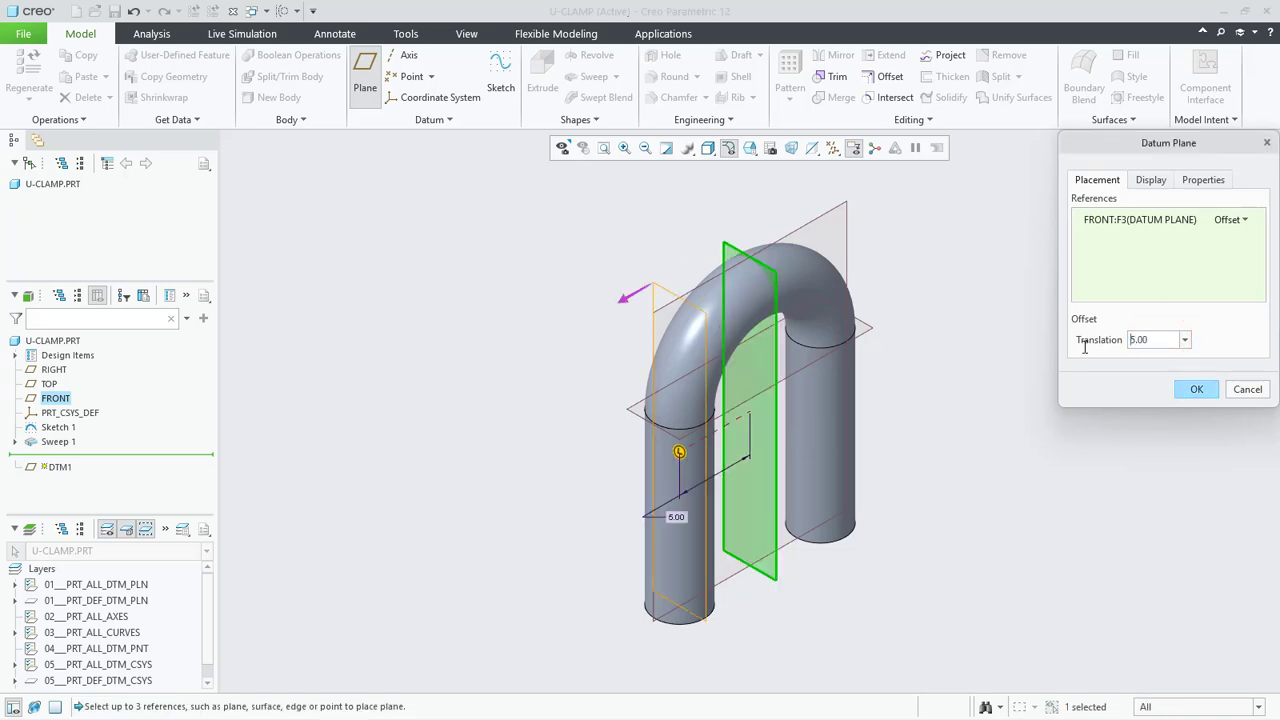
click(1195, 387)
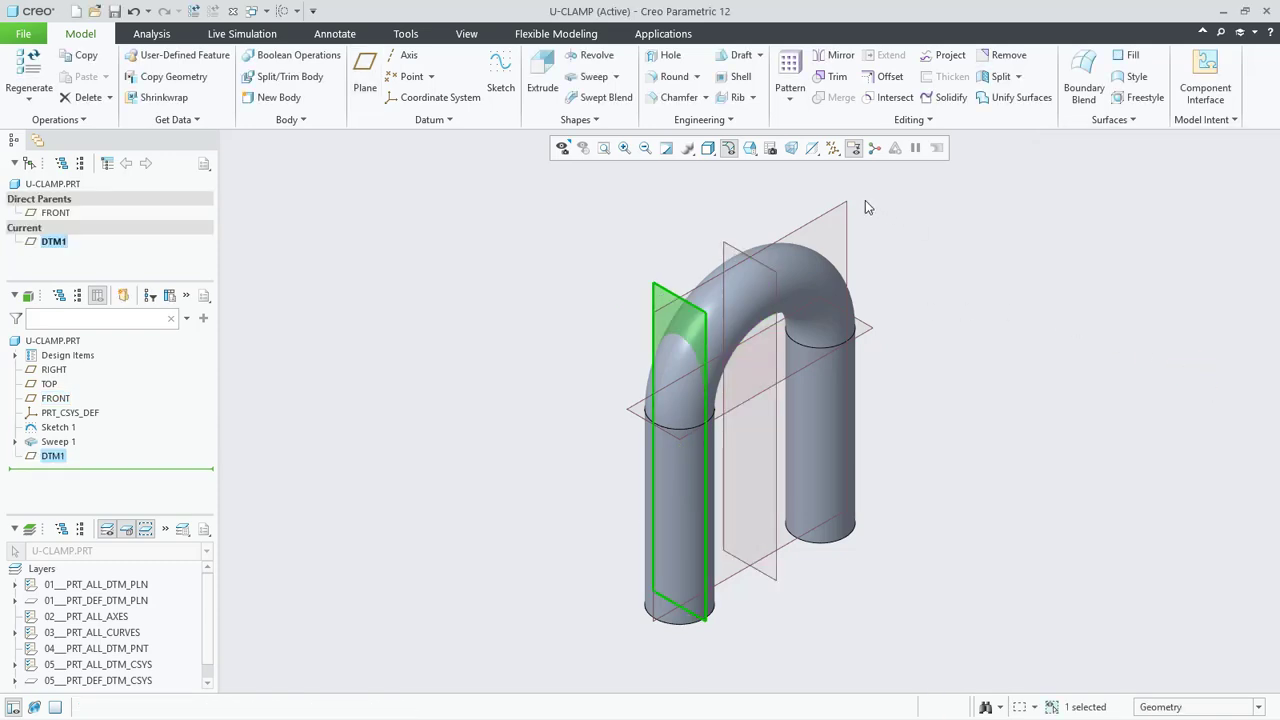
Step: Start a solid Helical Sweep and open its helix profile sketch on the datum plane through the clamp's leg
click(616, 77)
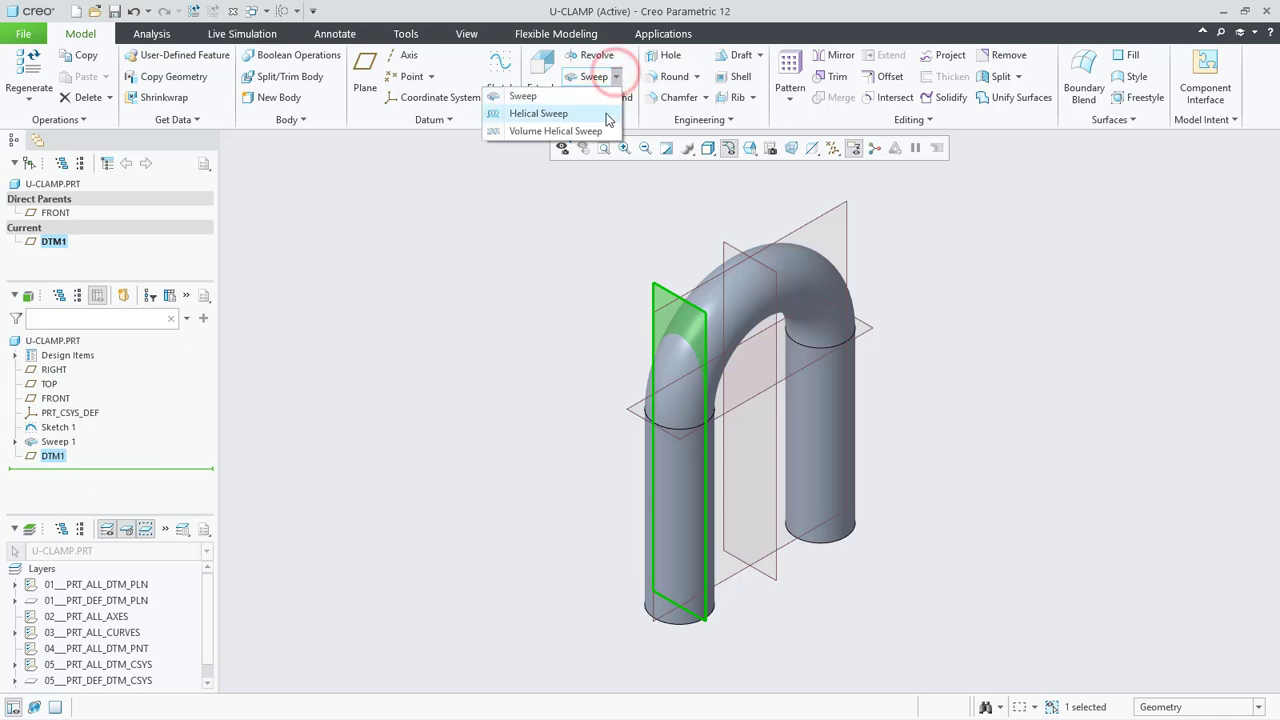
click(605, 112)
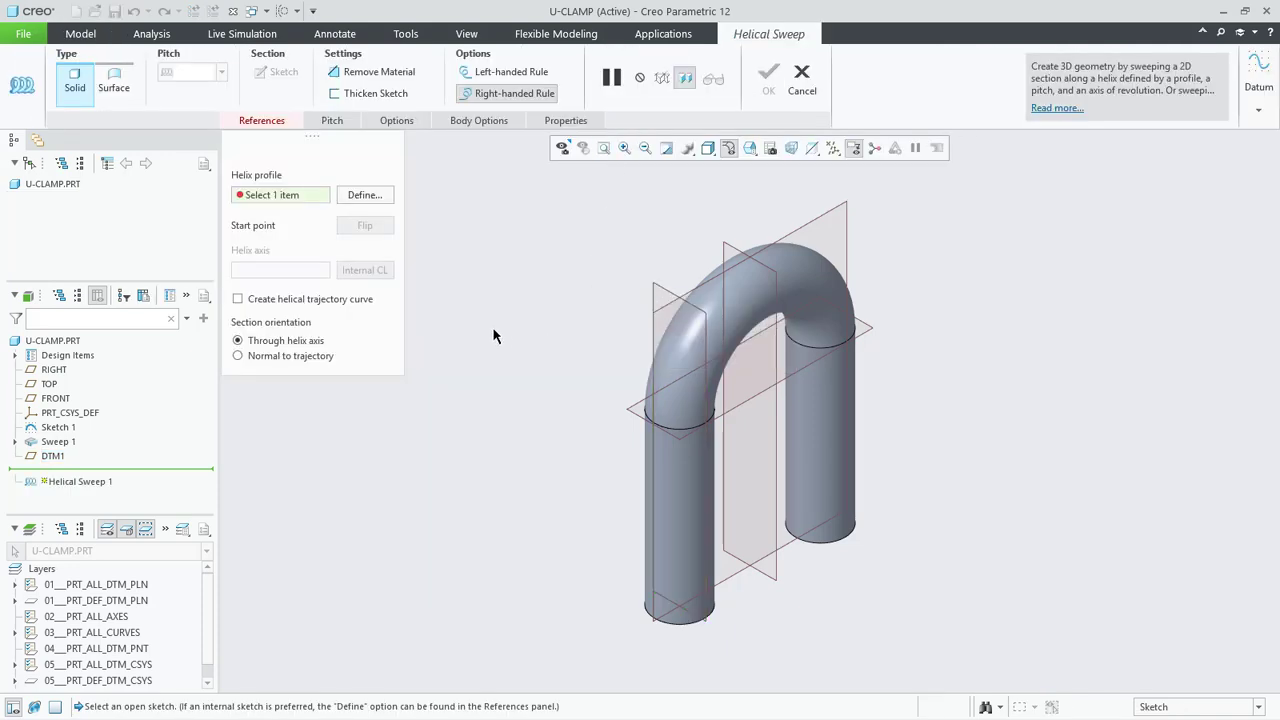
click(364, 195)
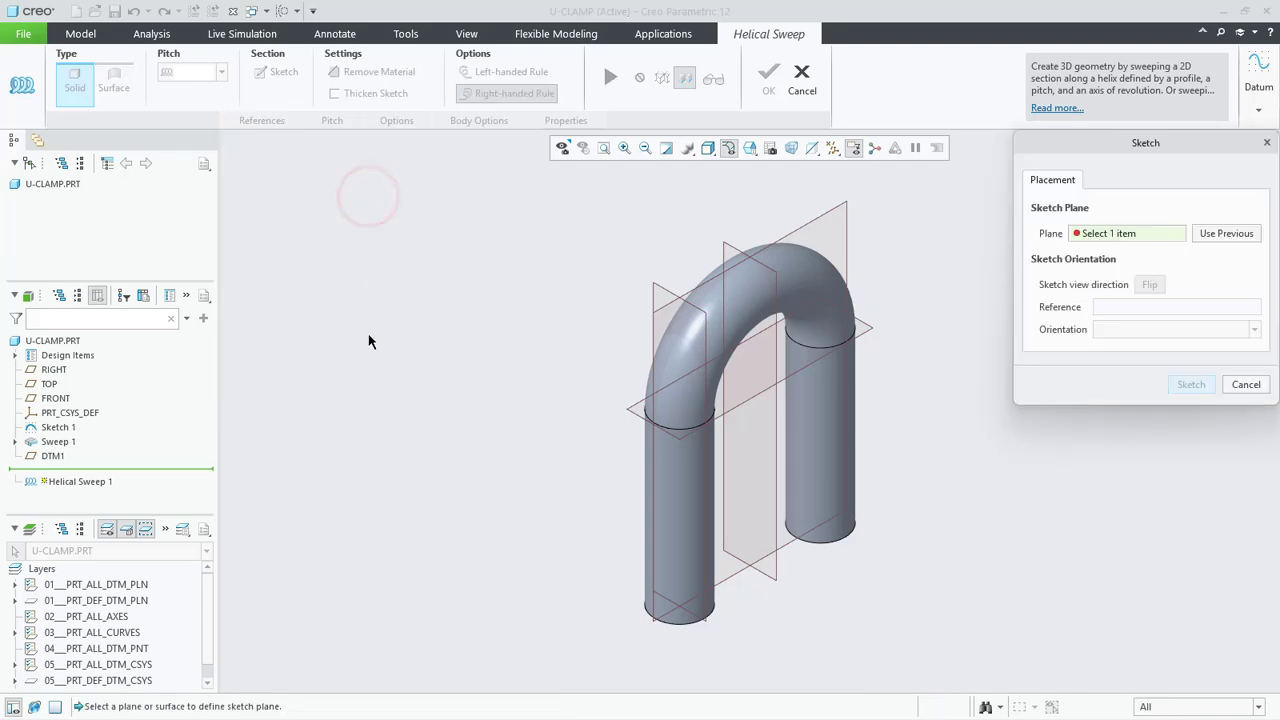
click(660, 284)
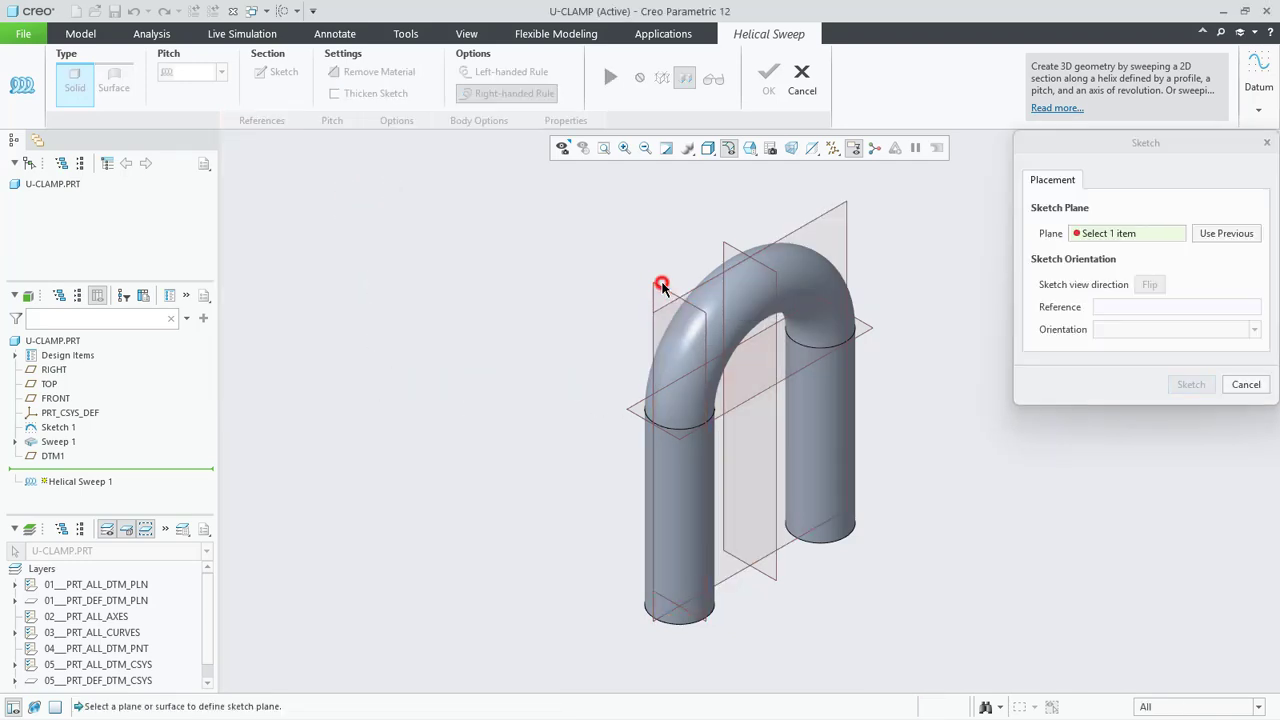
click(1199, 385)
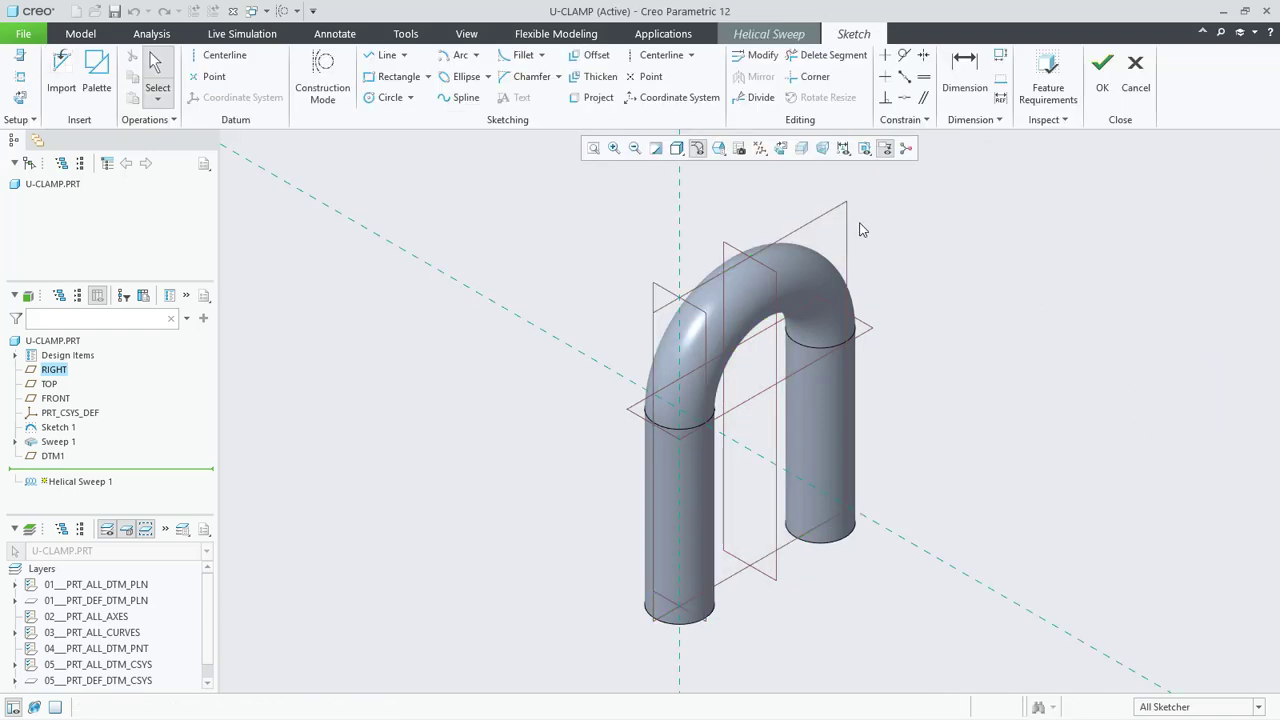
Step: Sketch a vertical helix profile line about 6.8 long upward from the leg's lower end along its outer edge, in 2D view
click(781, 149)
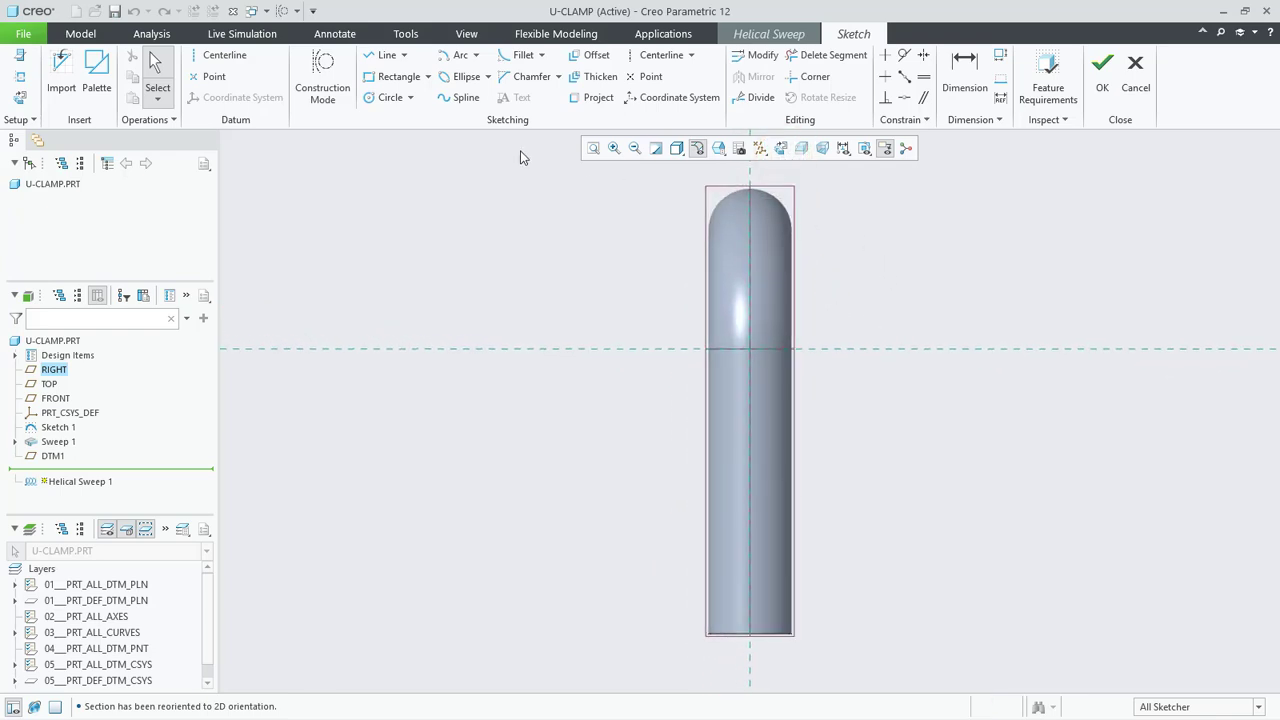
click(380, 55)
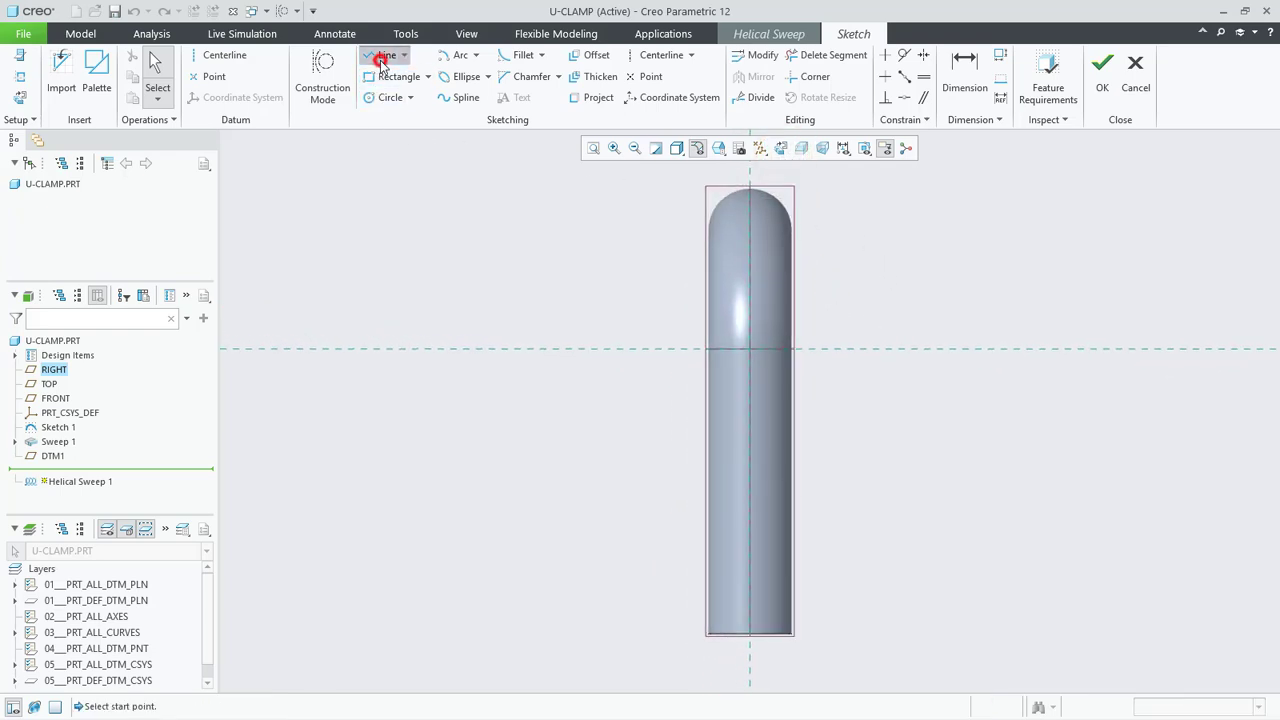
click(790, 632)
click(790, 468)
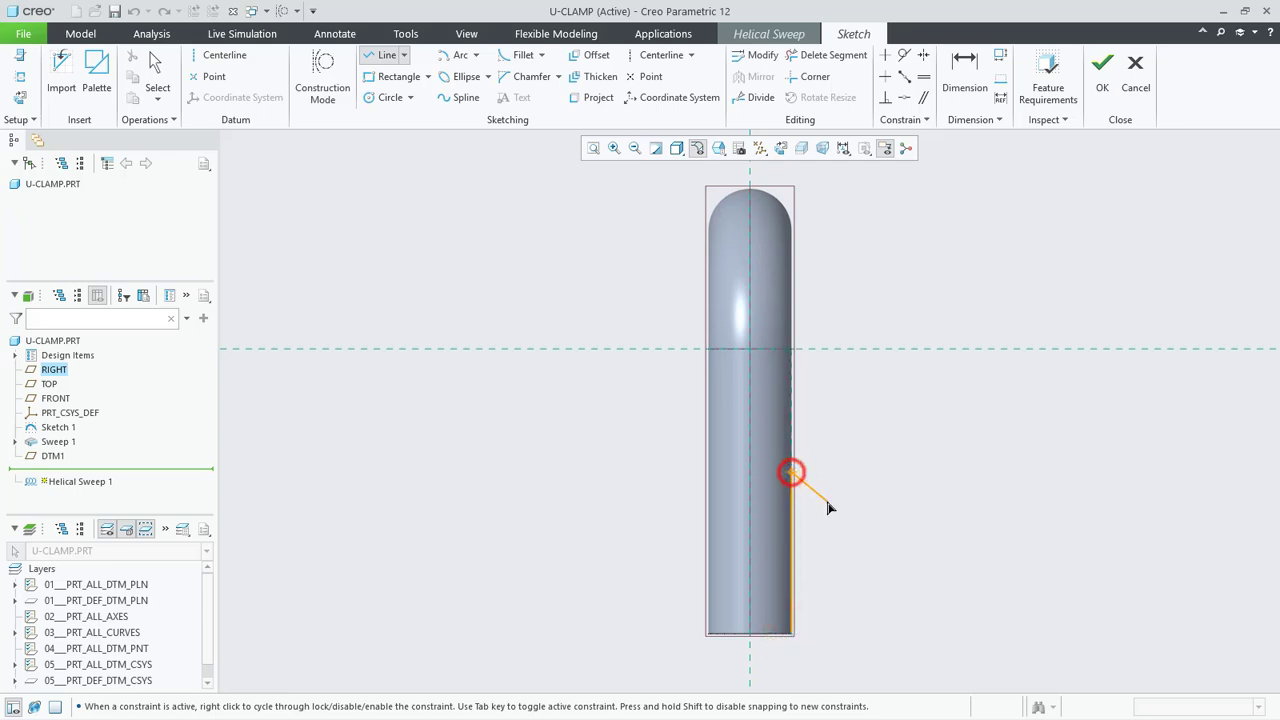
Step: Dimension the helix profile line's length as 6.5 and finish the profile sketch
click(966, 90)
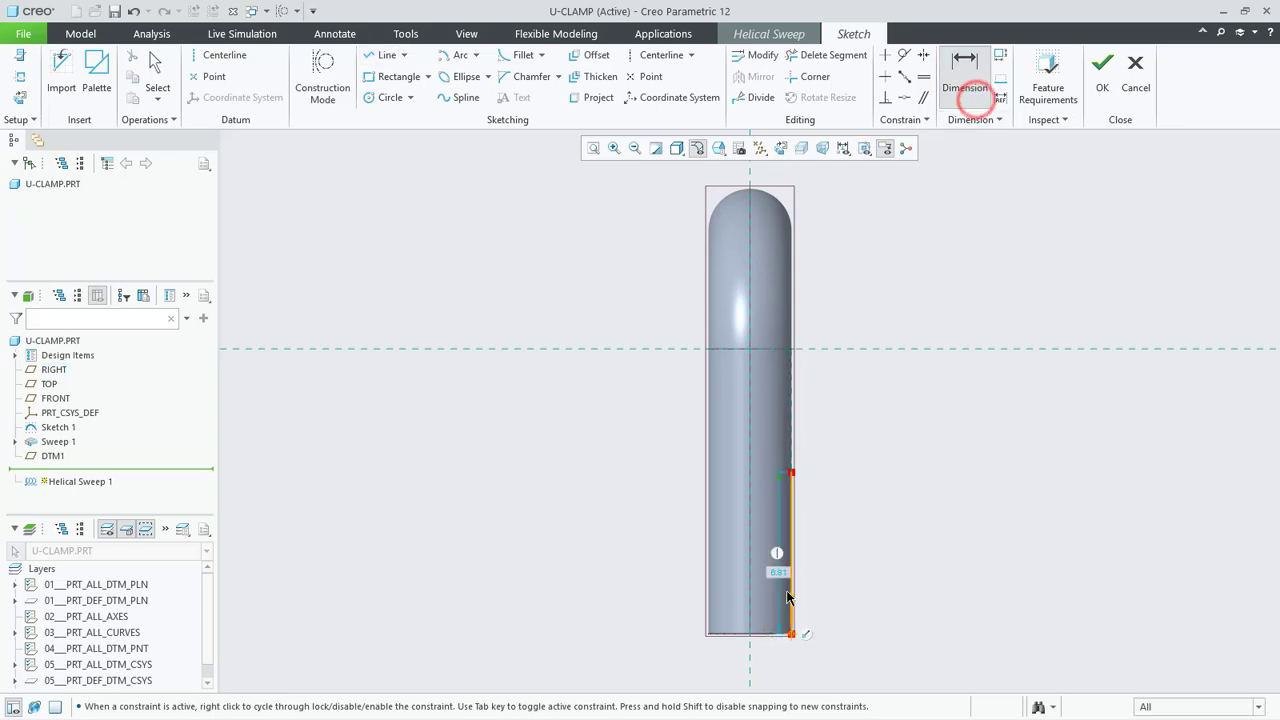
click(790, 571)
middle_click(851, 574)
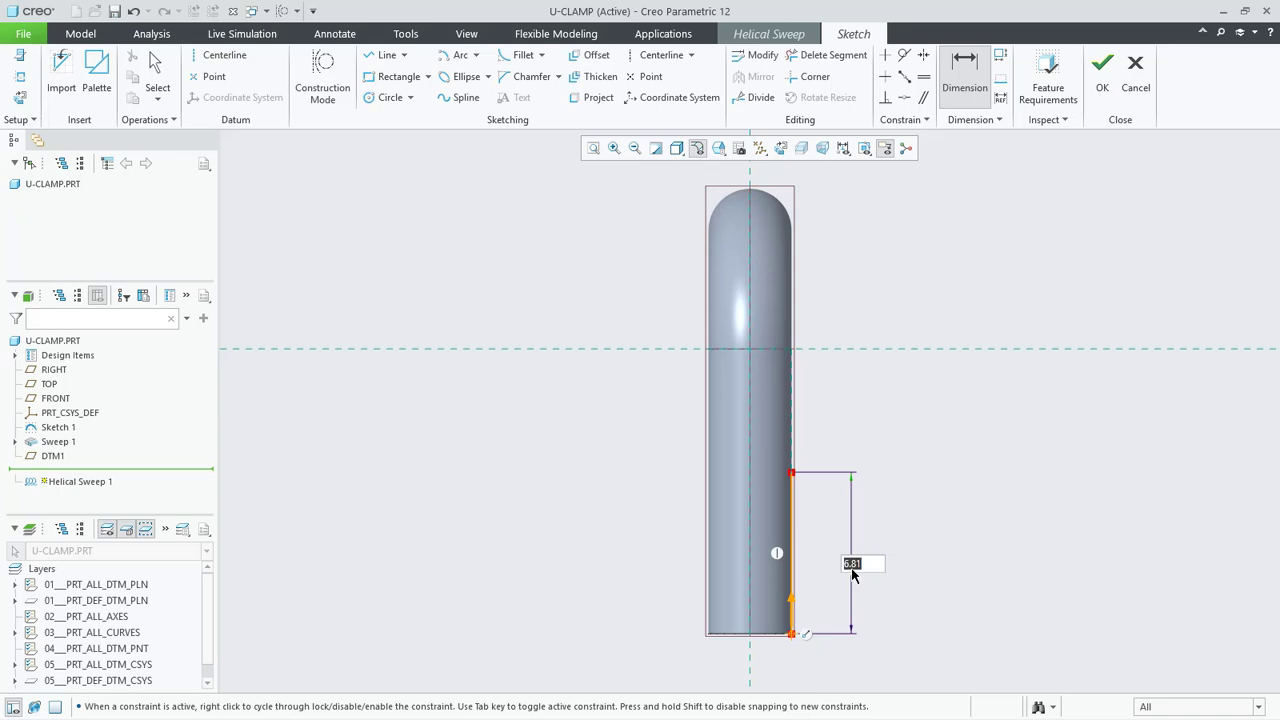
text(6.5)
key(Return)
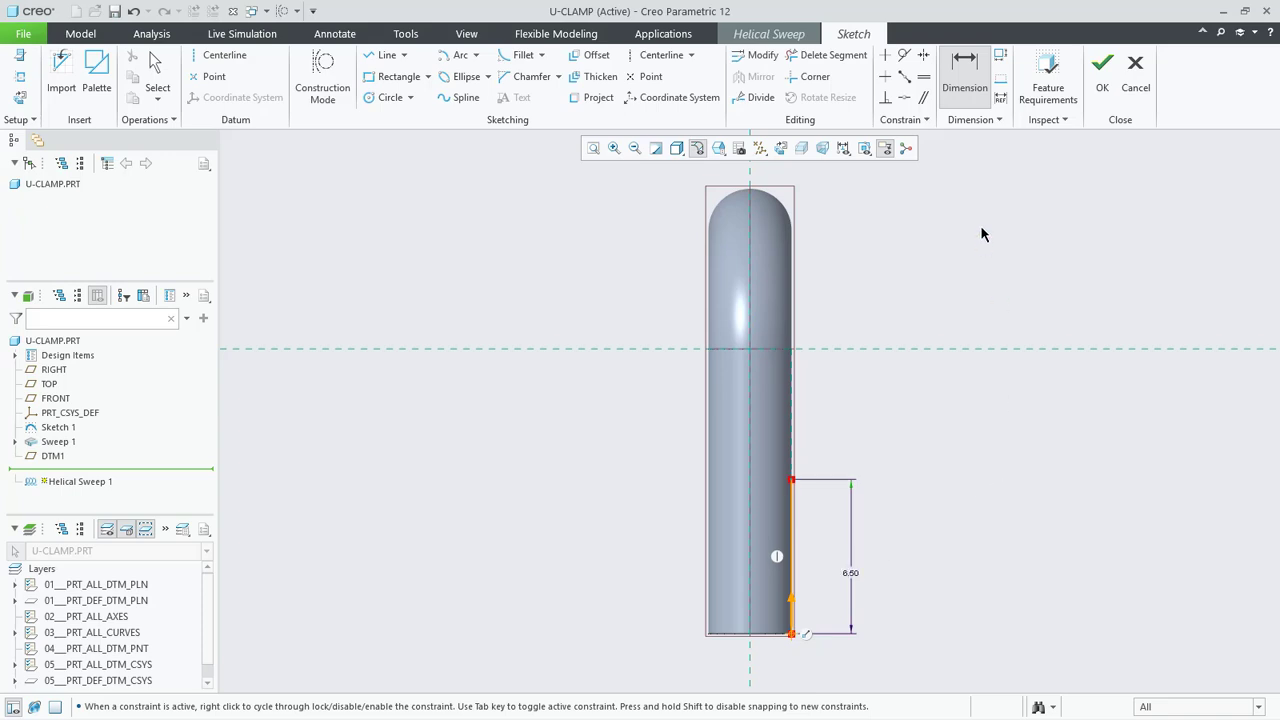
click(1102, 72)
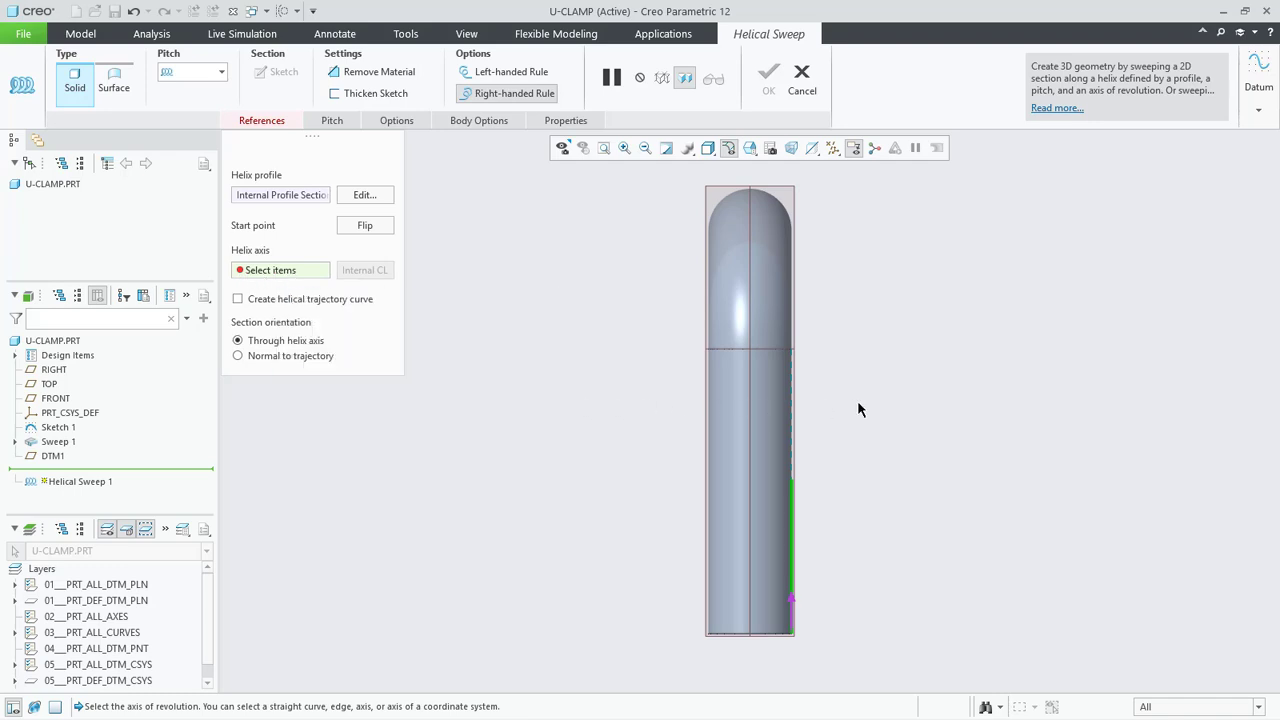
Step: Set the straight leg curve of Sketch 1 as the helix axis, working in the standard orientation
click(750, 148)
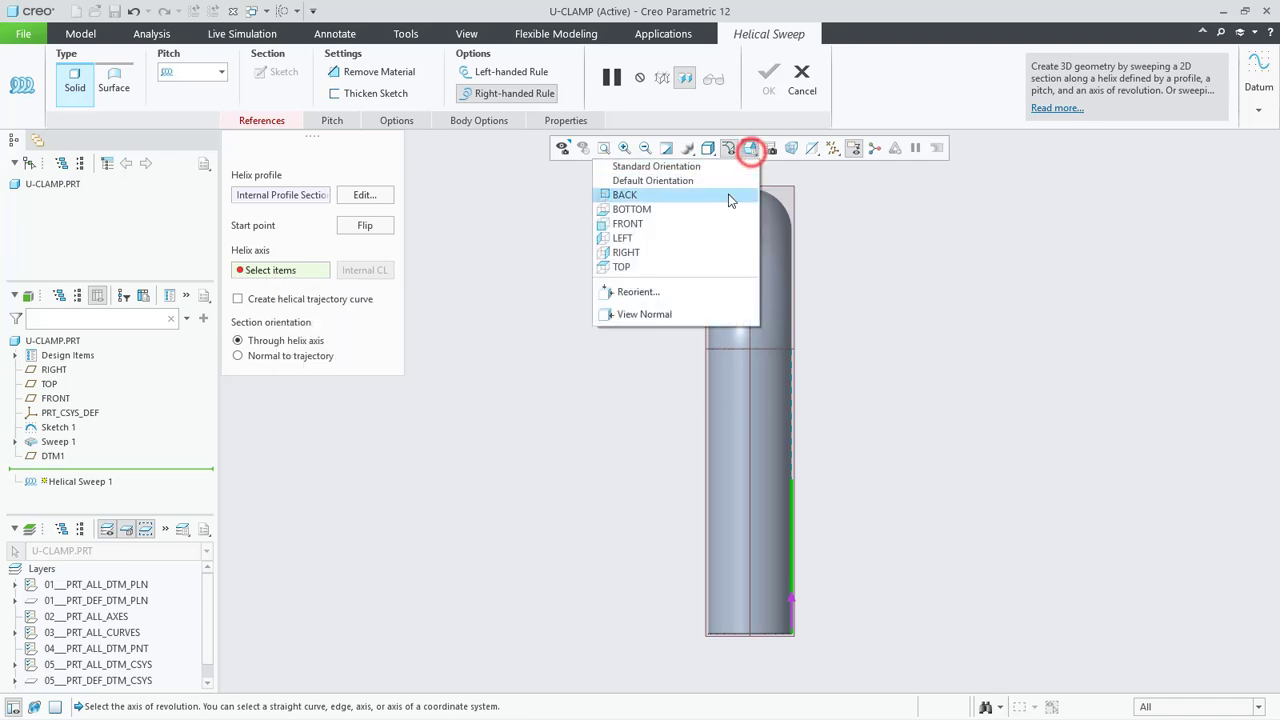
click(690, 167)
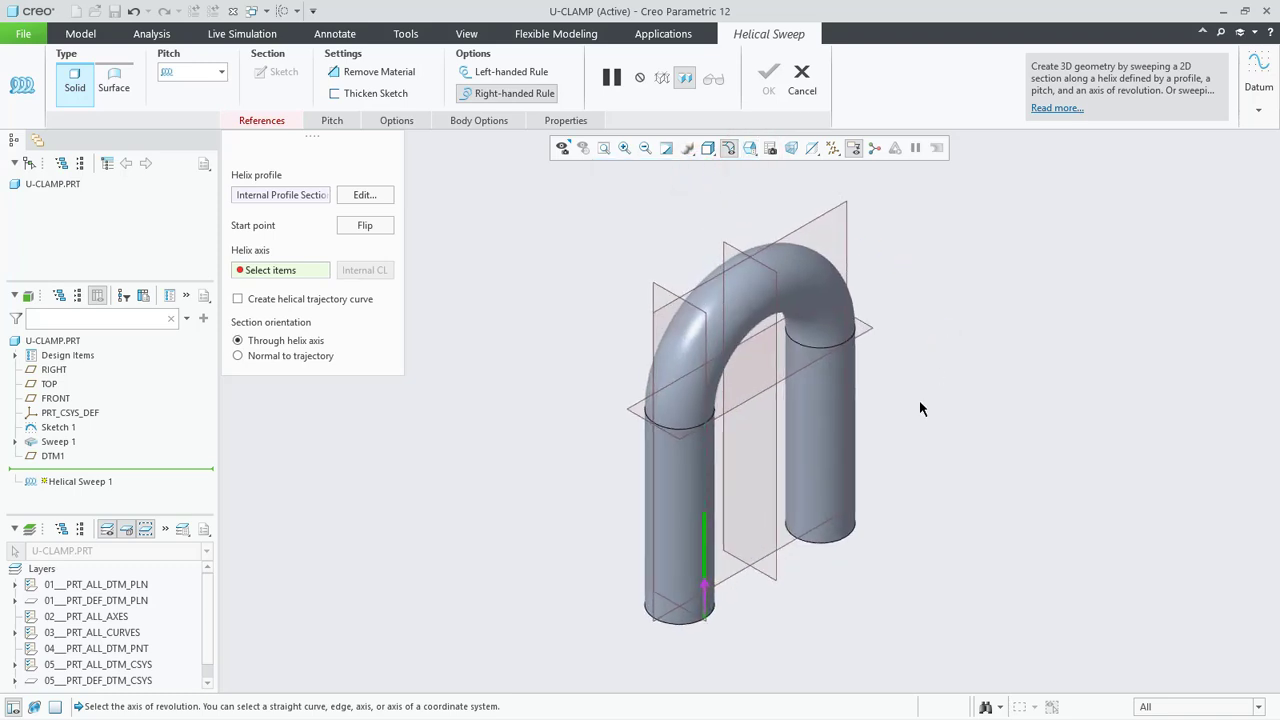
click(682, 558)
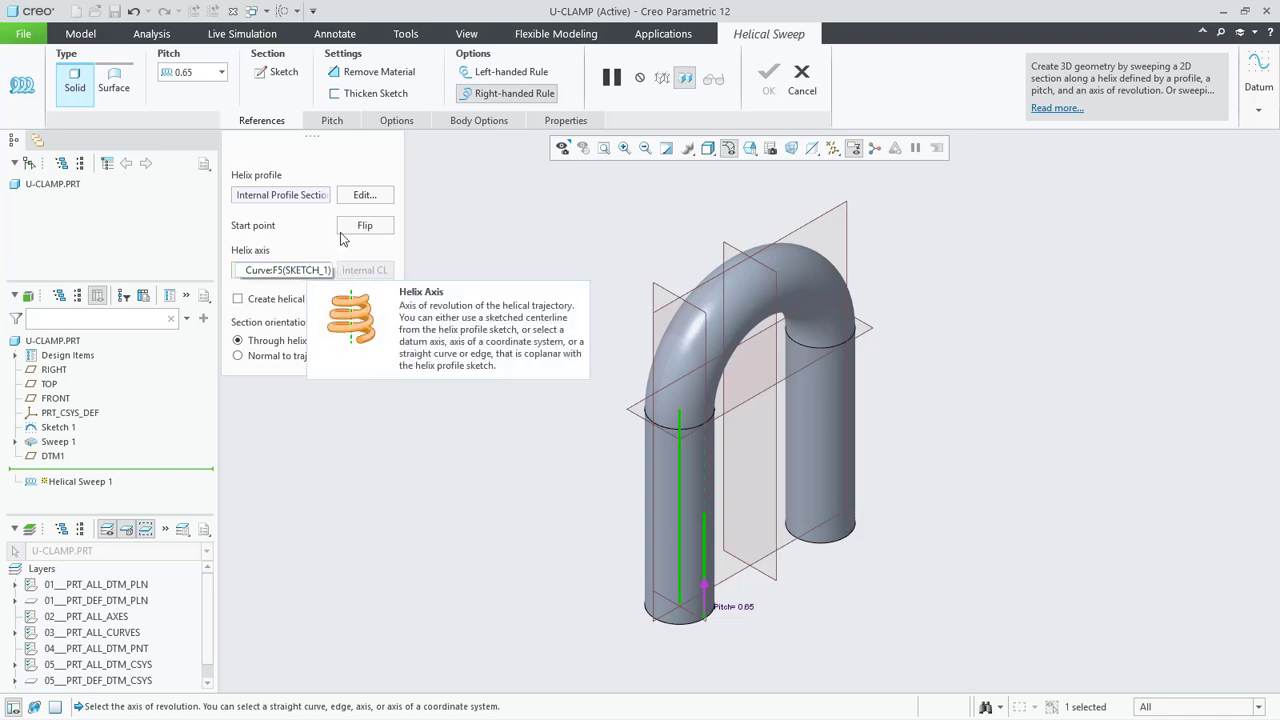
Step: Open the helical sweep's section sketch and draw a small triangle with a vertical side running down from the profile's start point
click(277, 72)
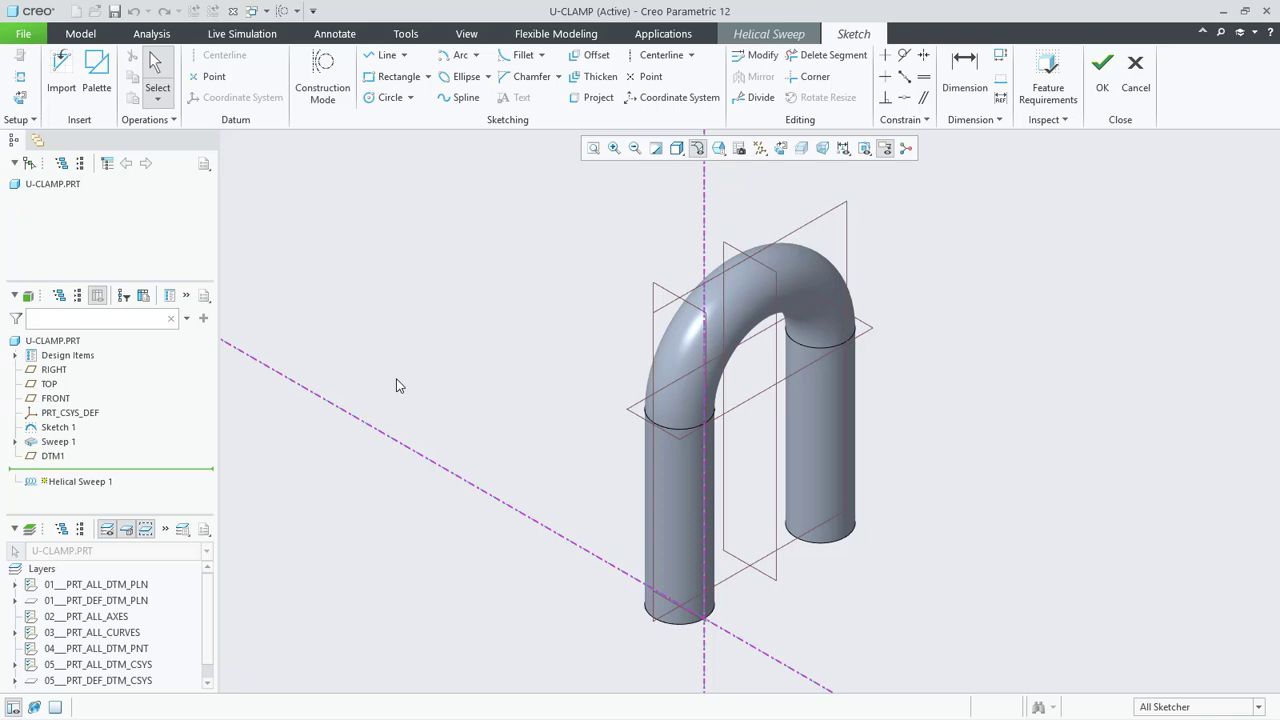
click(780, 149)
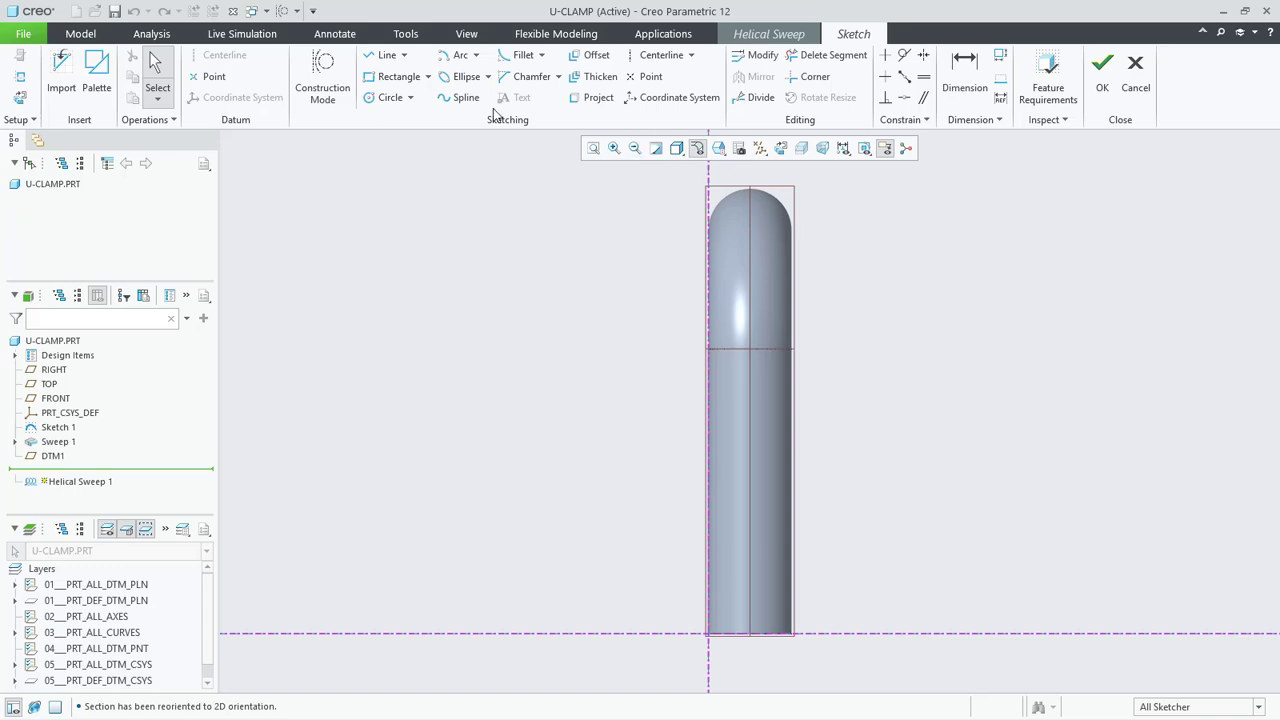
click(387, 55)
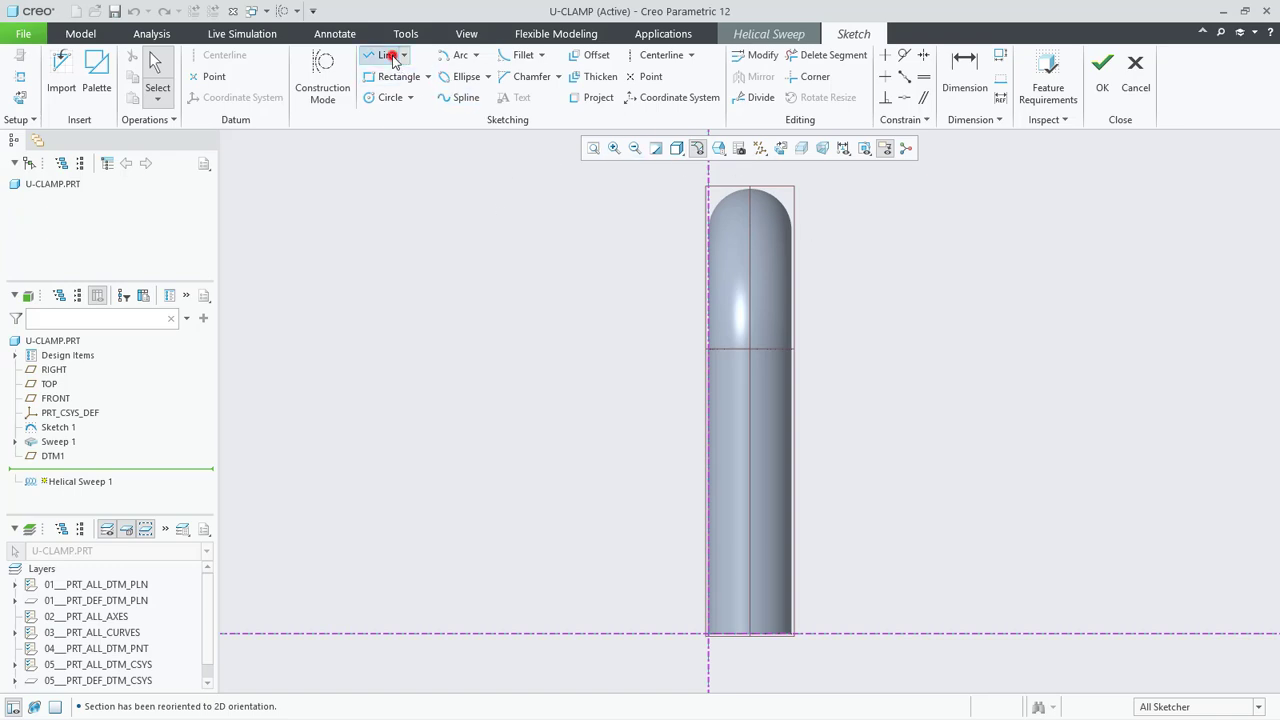
click(708, 634)
click(710, 660)
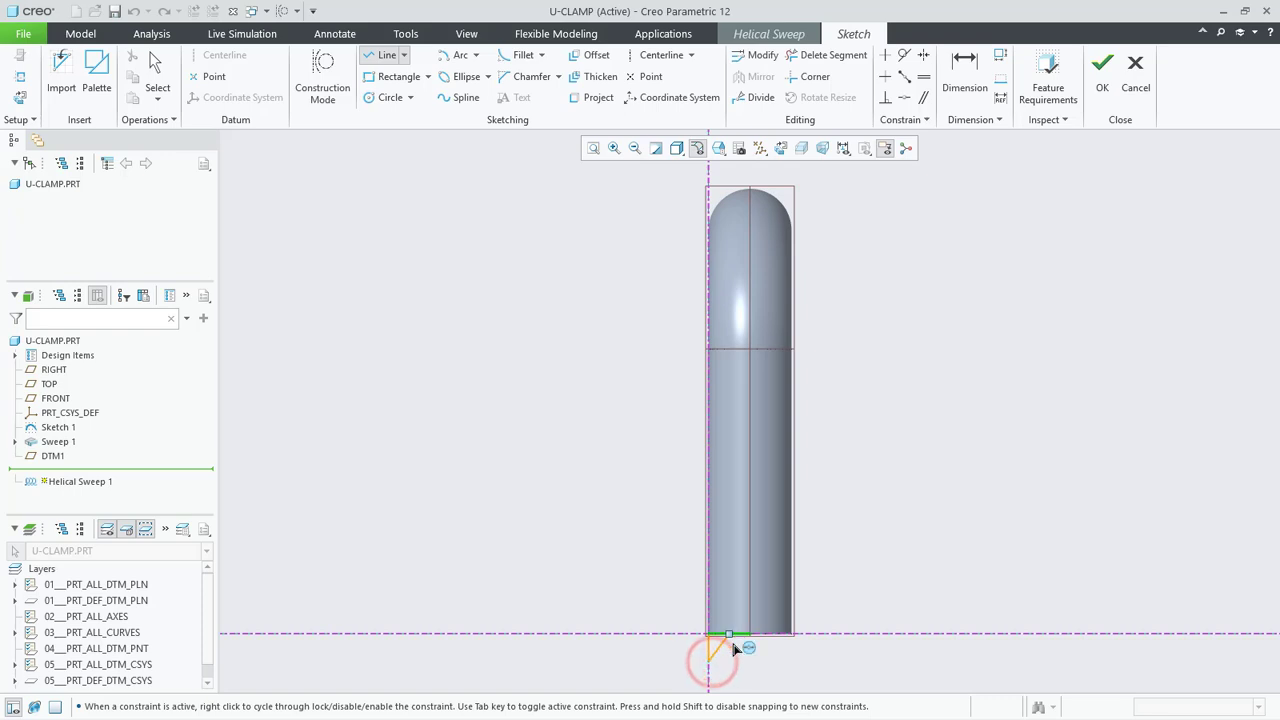
click(726, 649)
click(709, 635)
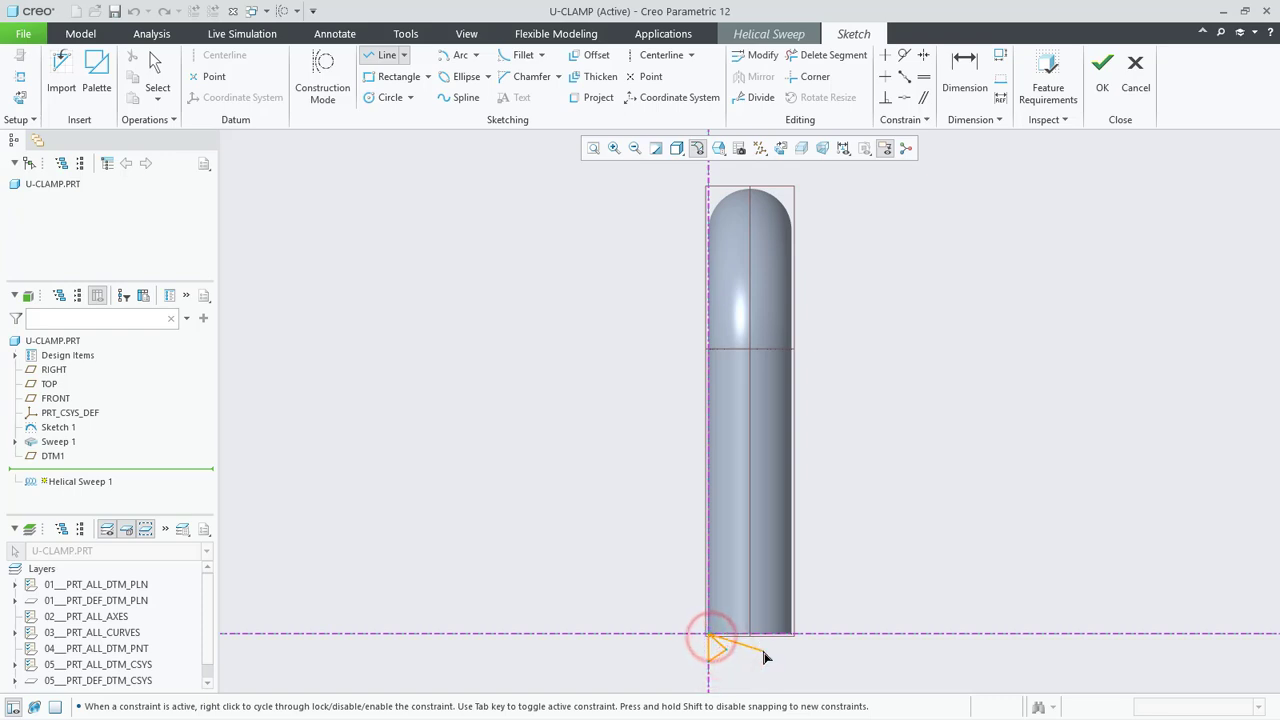
middle_click(764, 655)
middle_click(865, 585)
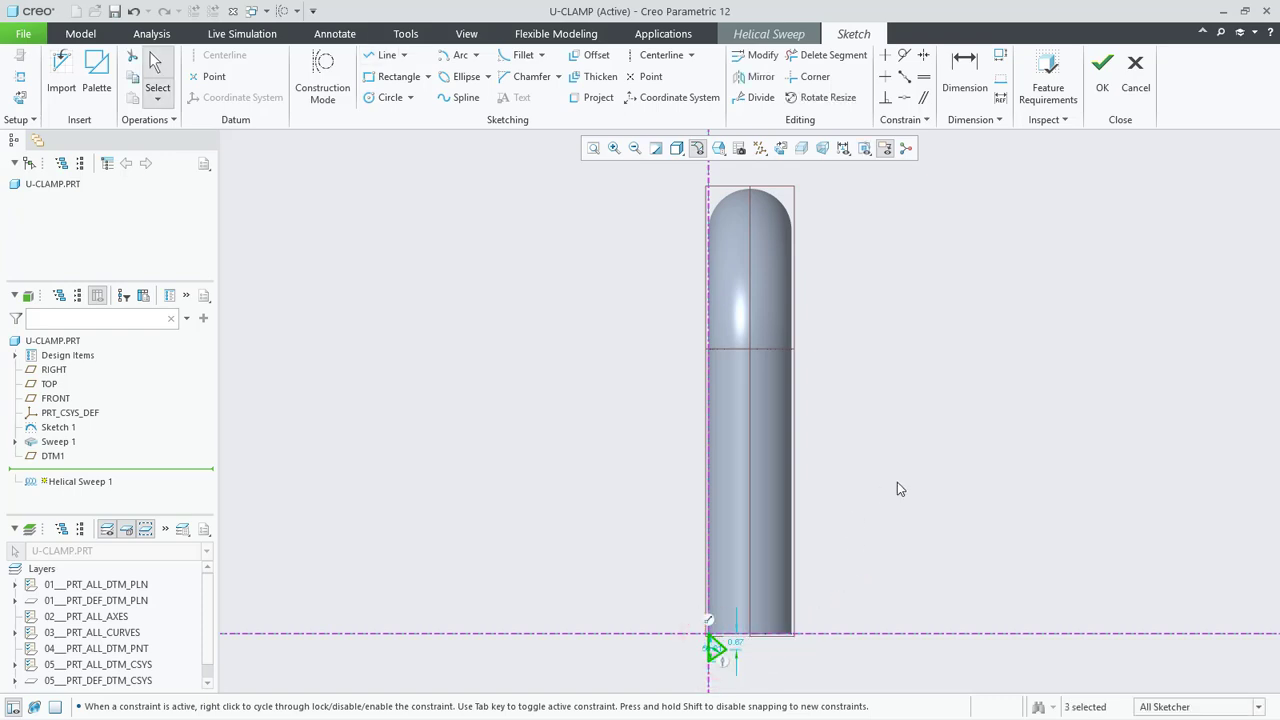
Step: Apply Equal constraints to the sides of the section triangle to make it equilateral
click(924, 80)
click(716, 648)
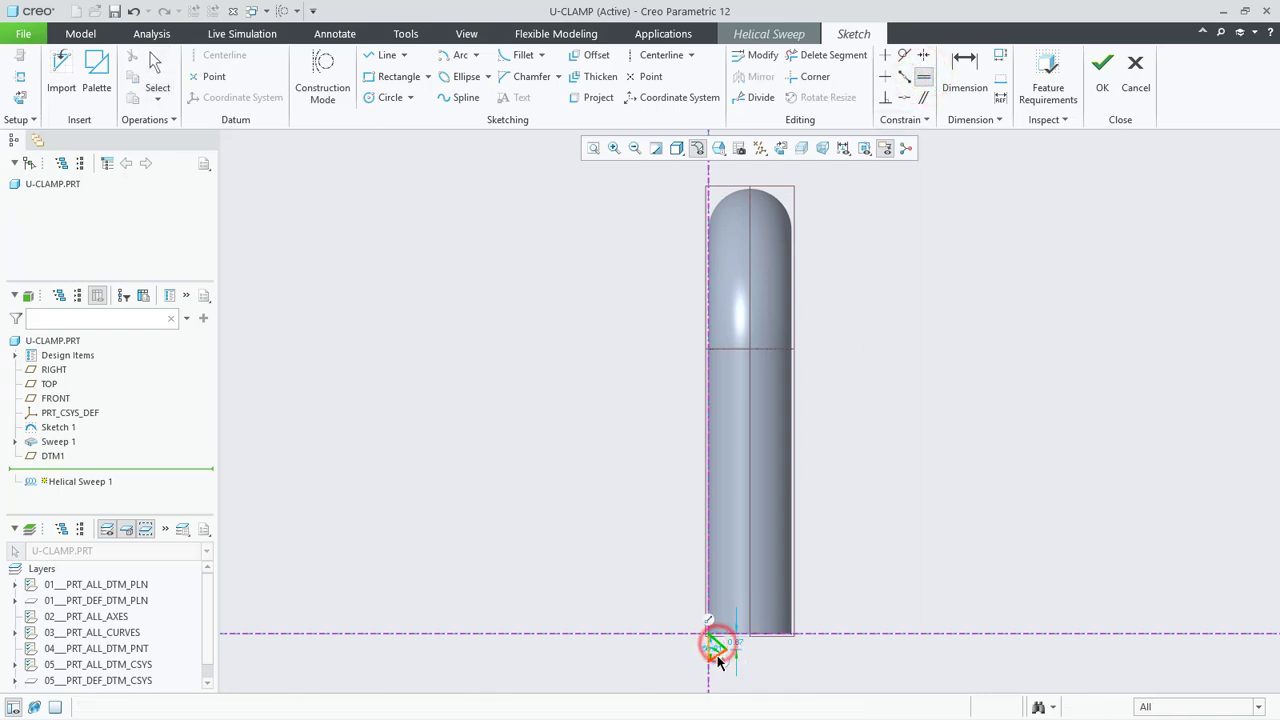
click(713, 652)
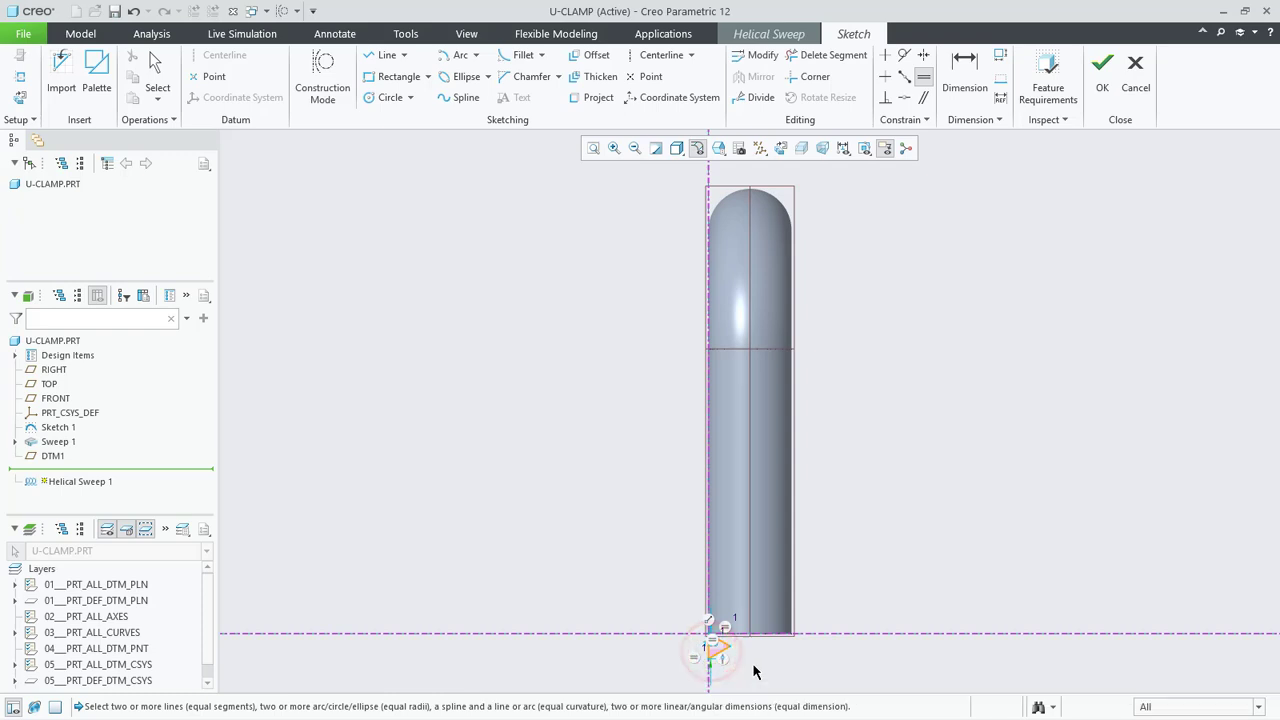
Step: Dimension the section triangle's vertical side as 0.5
click(966, 90)
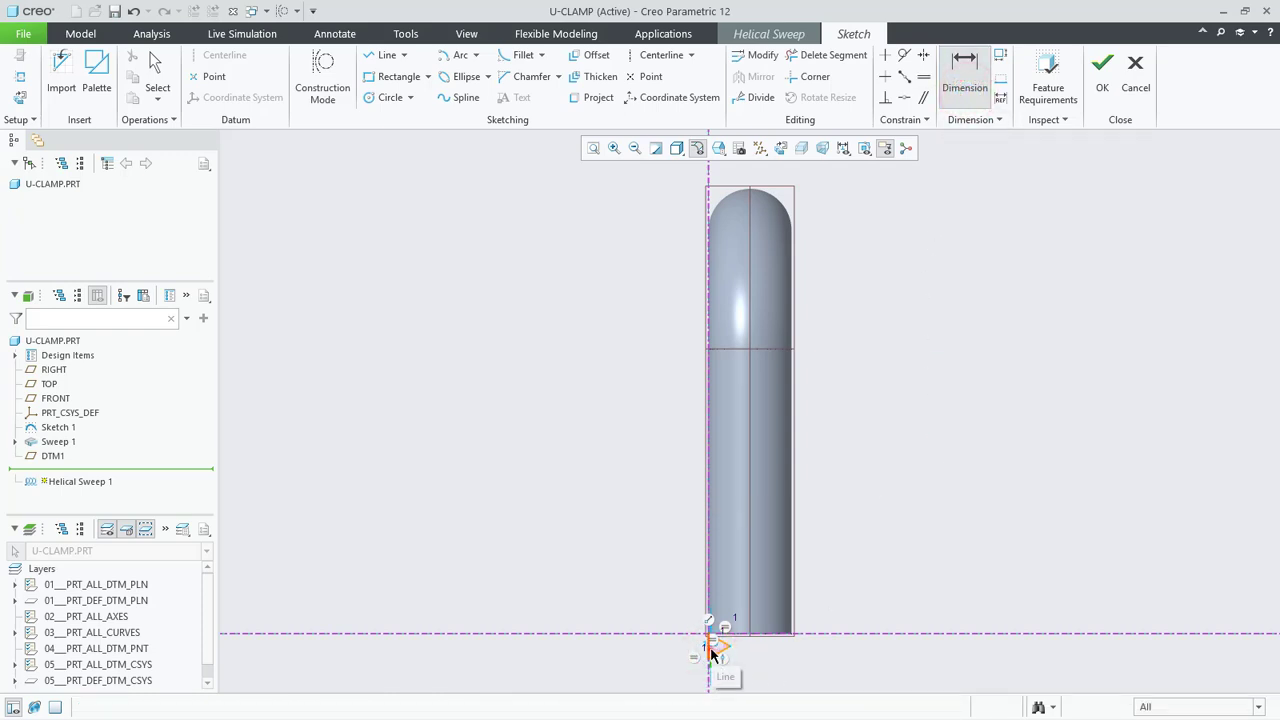
click(711, 650)
middle_click(684, 654)
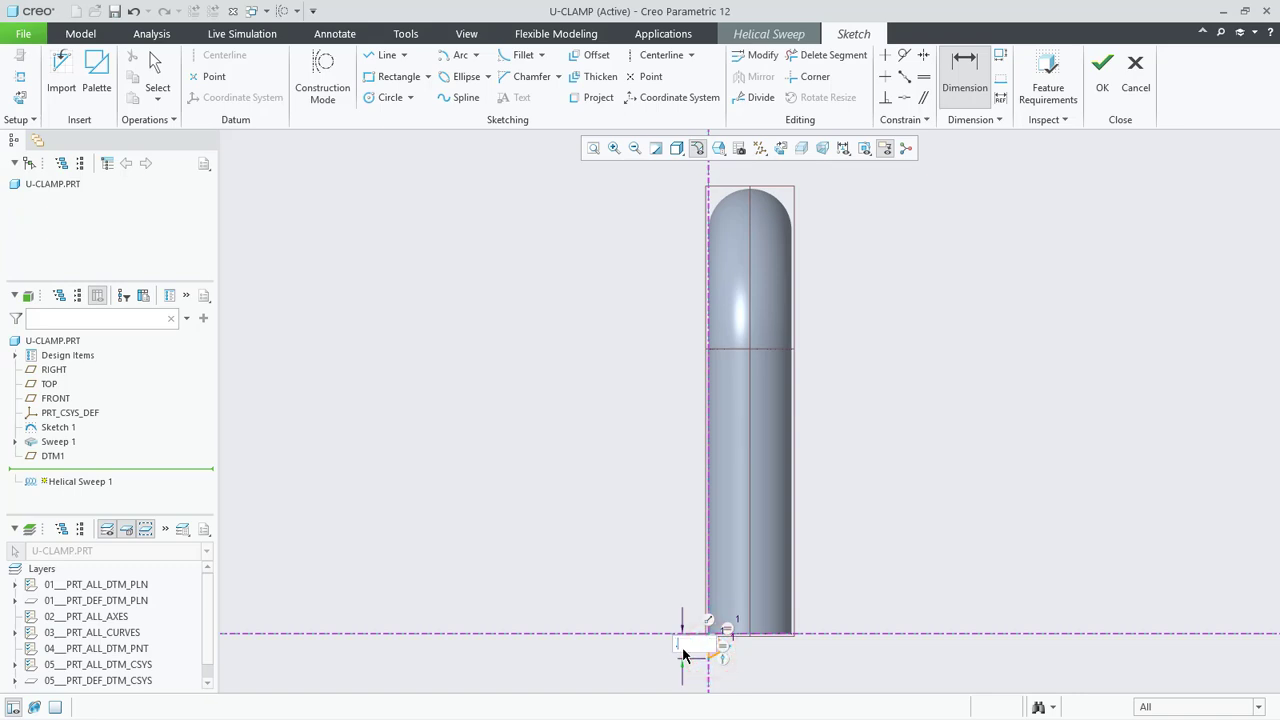
key(Return)
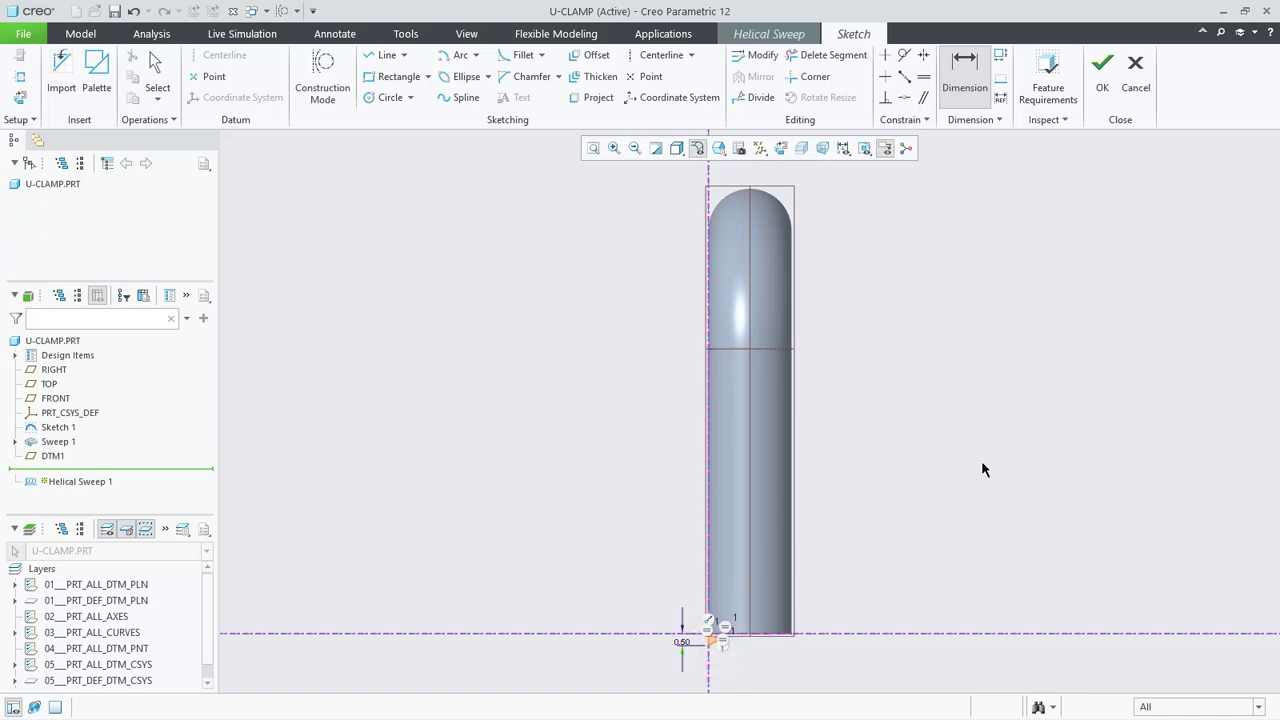
Step: Accept the triangular section sketch and set the helical sweep to remove material from the clamp's leg
click(1100, 98)
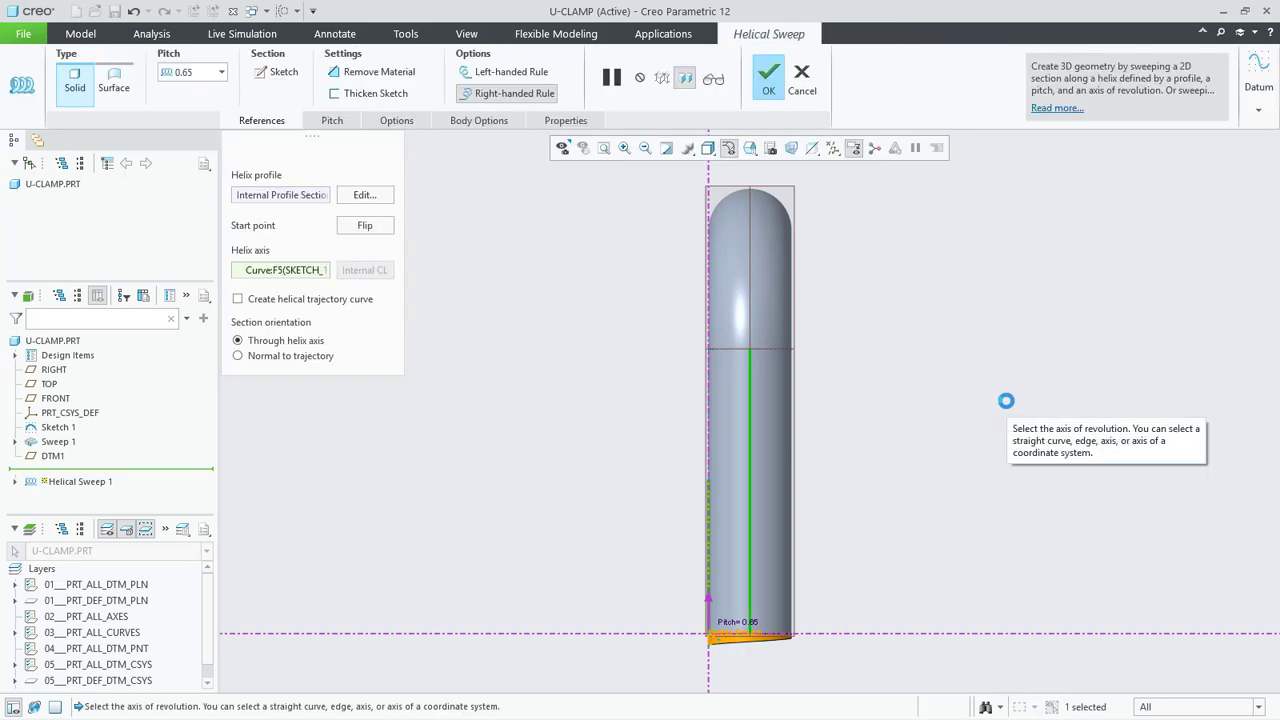
click(750, 148)
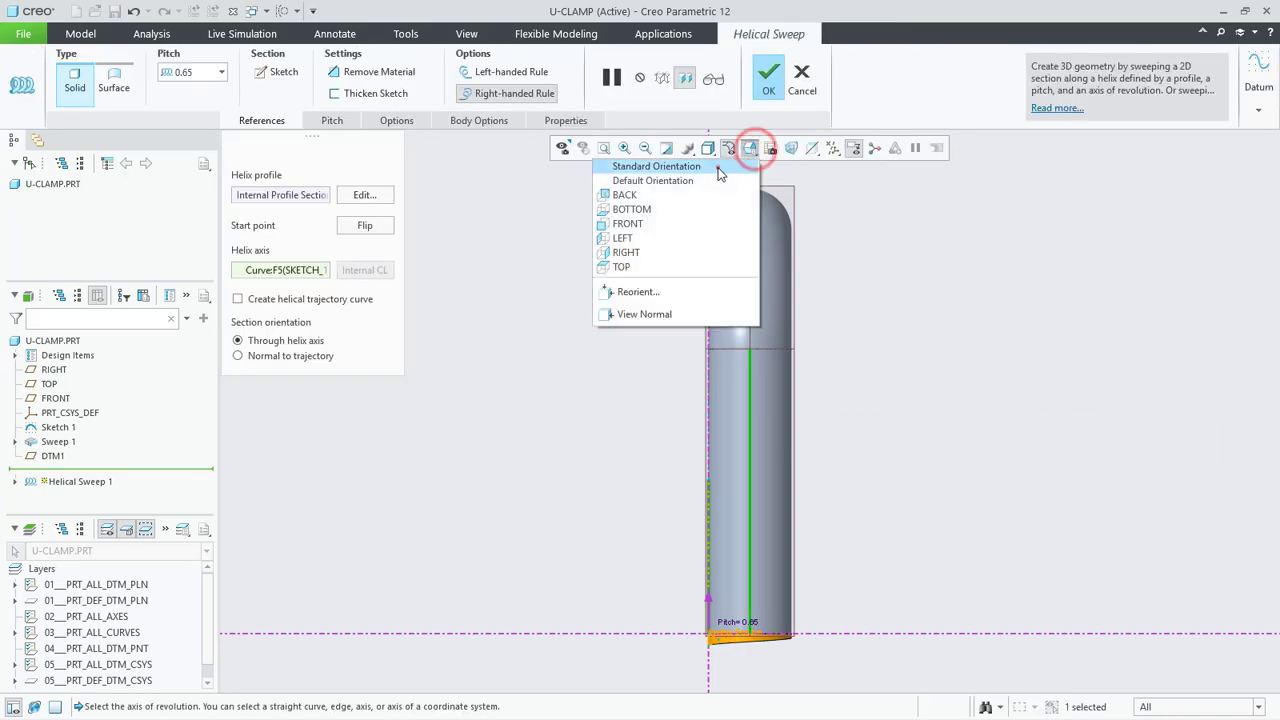
click(690, 166)
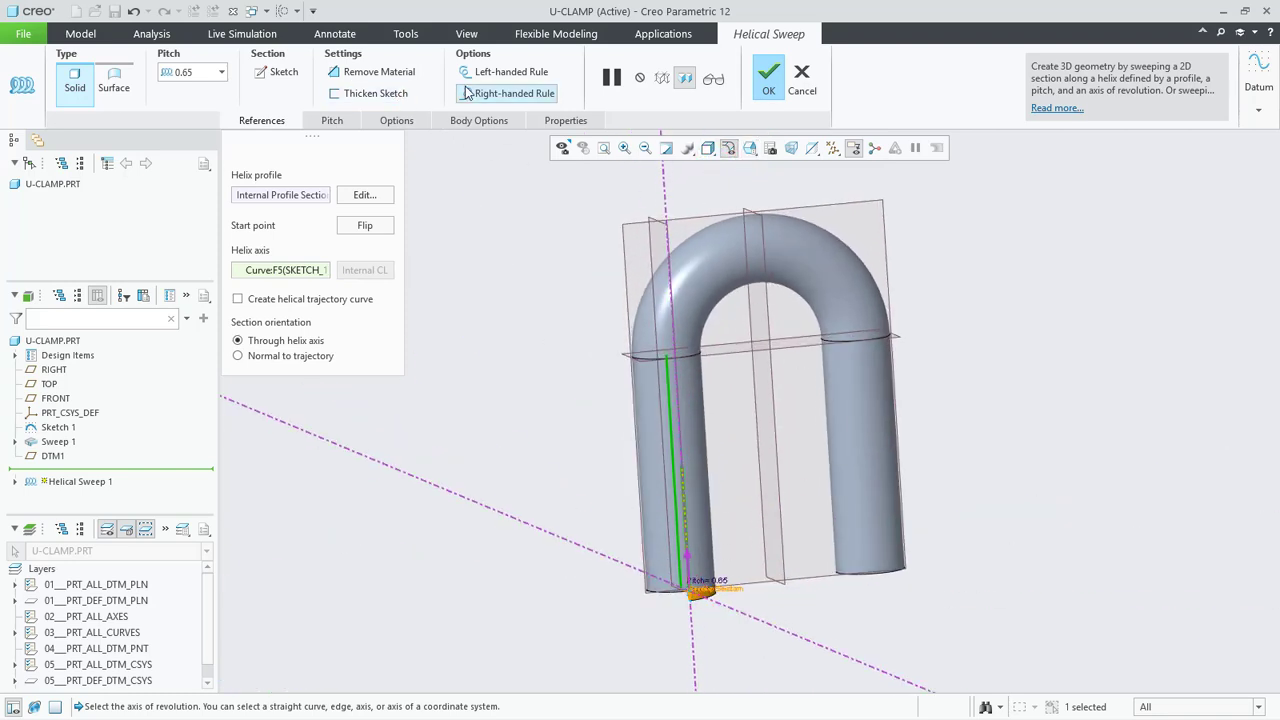
click(378, 72)
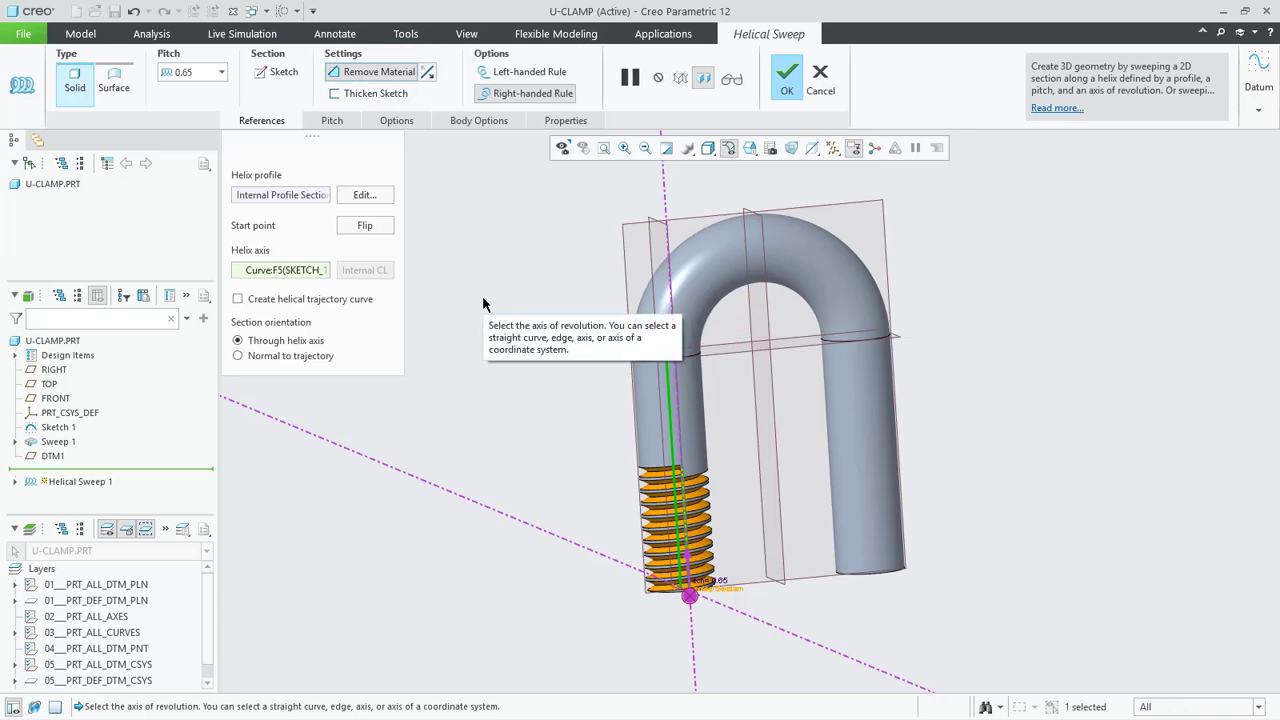
Step: Set the helical sweep's pitch to 0.5 and complete the thread cut
double_click(200, 70)
key(BackSpace)
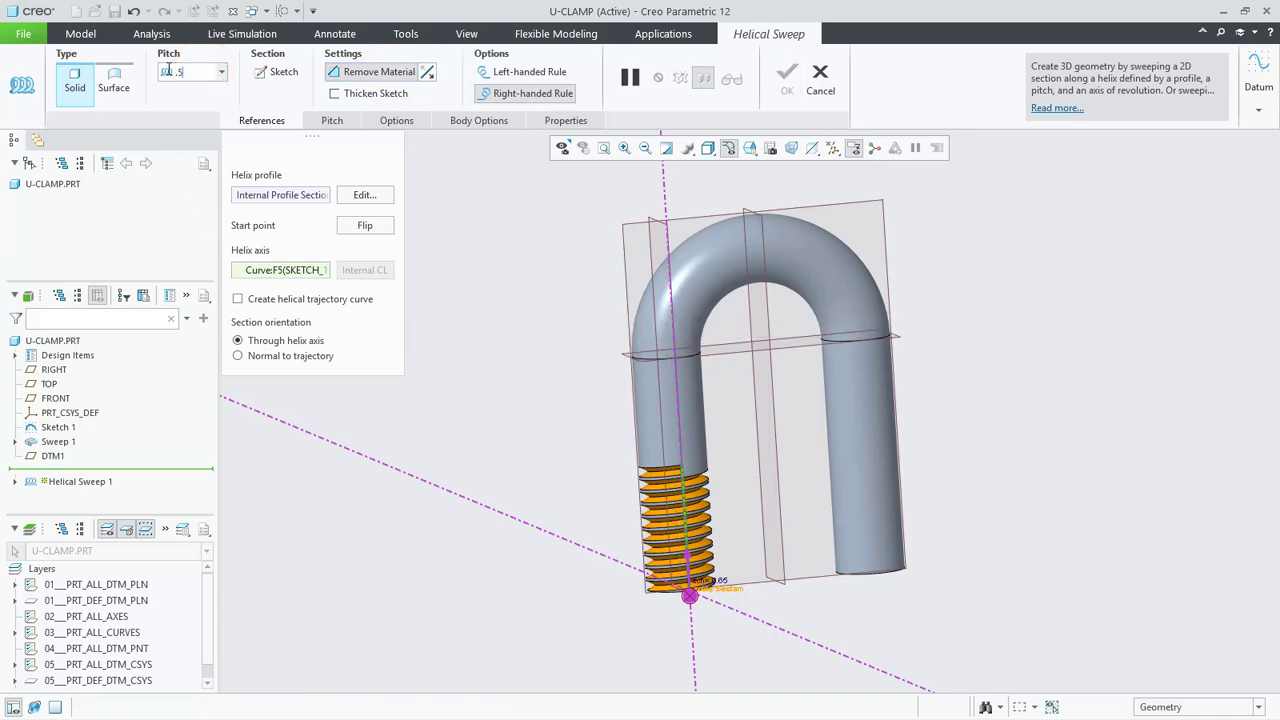
text(0.5)
key(Return)
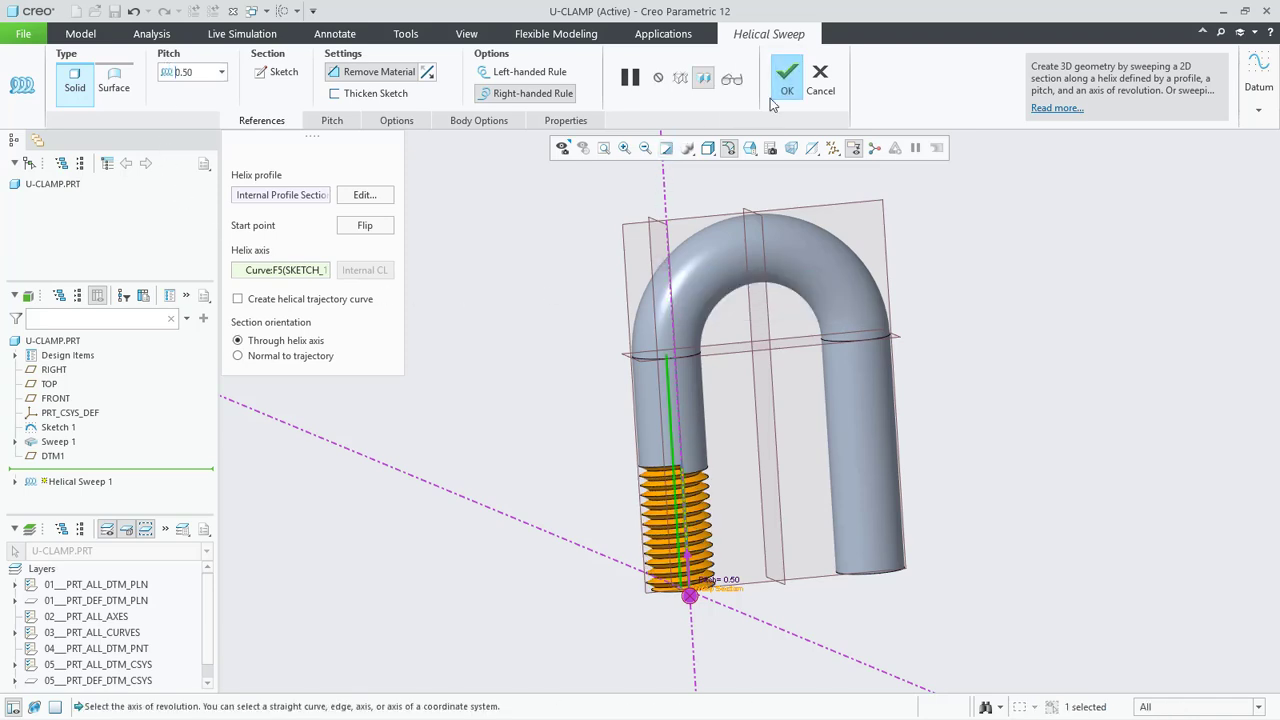
click(787, 76)
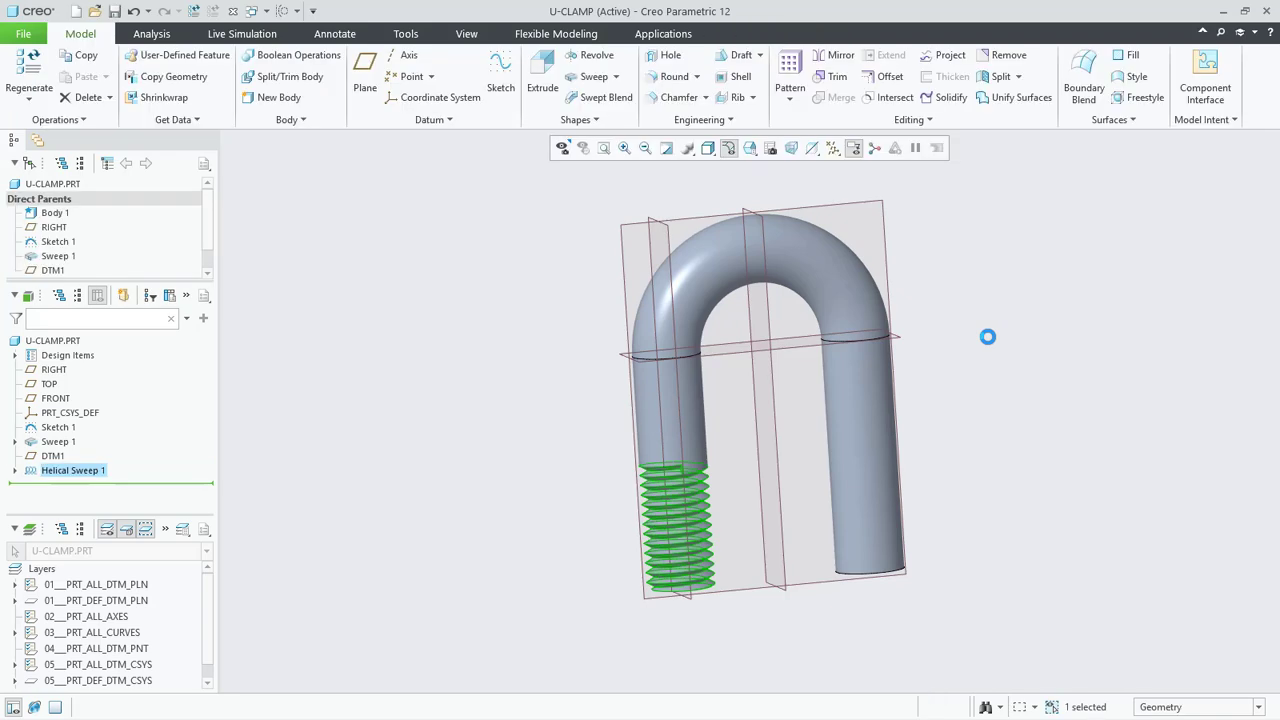
click(988, 340)
Step: Mirror the Helical Sweep 1 thread about the FRONT datum plane onto the opposite leg
middle_drag(988, 340, 948, 343)
scroll(738, 481, down, 4)
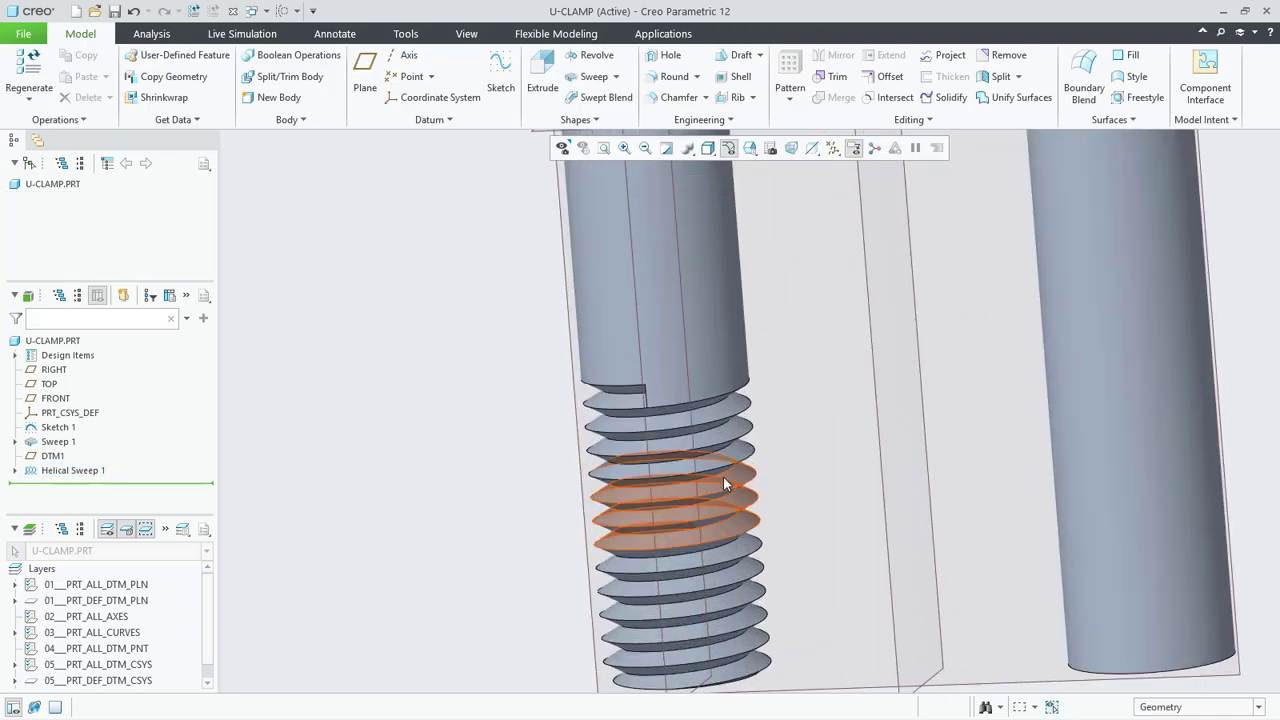
mouse_move(722, 472)
middle_down()
mouse_move(750, 419)
mouse_move(754, 449)
middle_up()
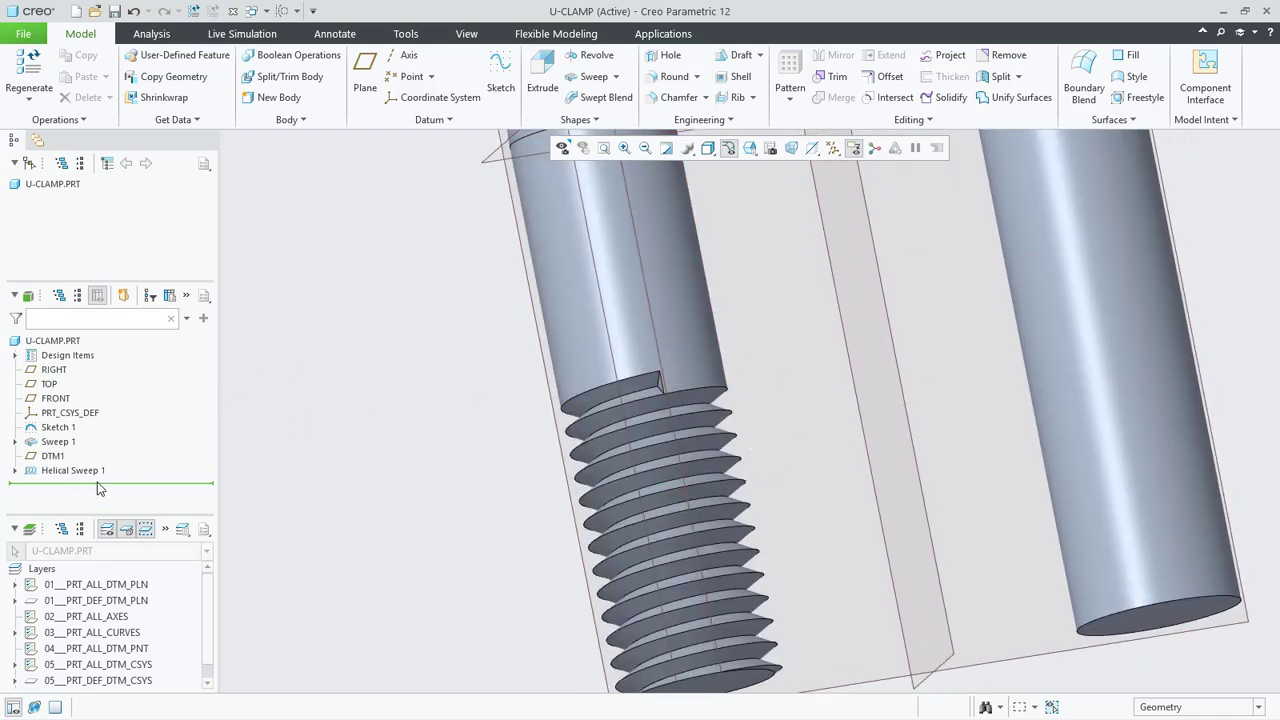
click(75, 470)
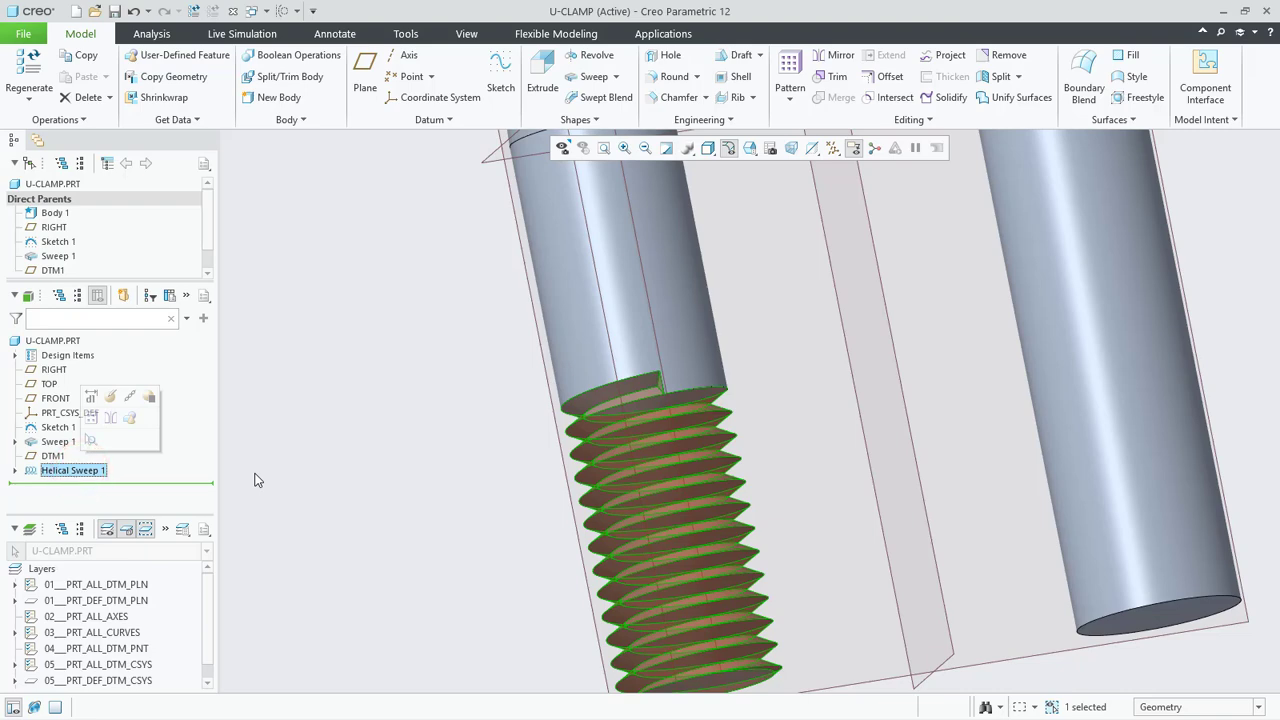
click(841, 58)
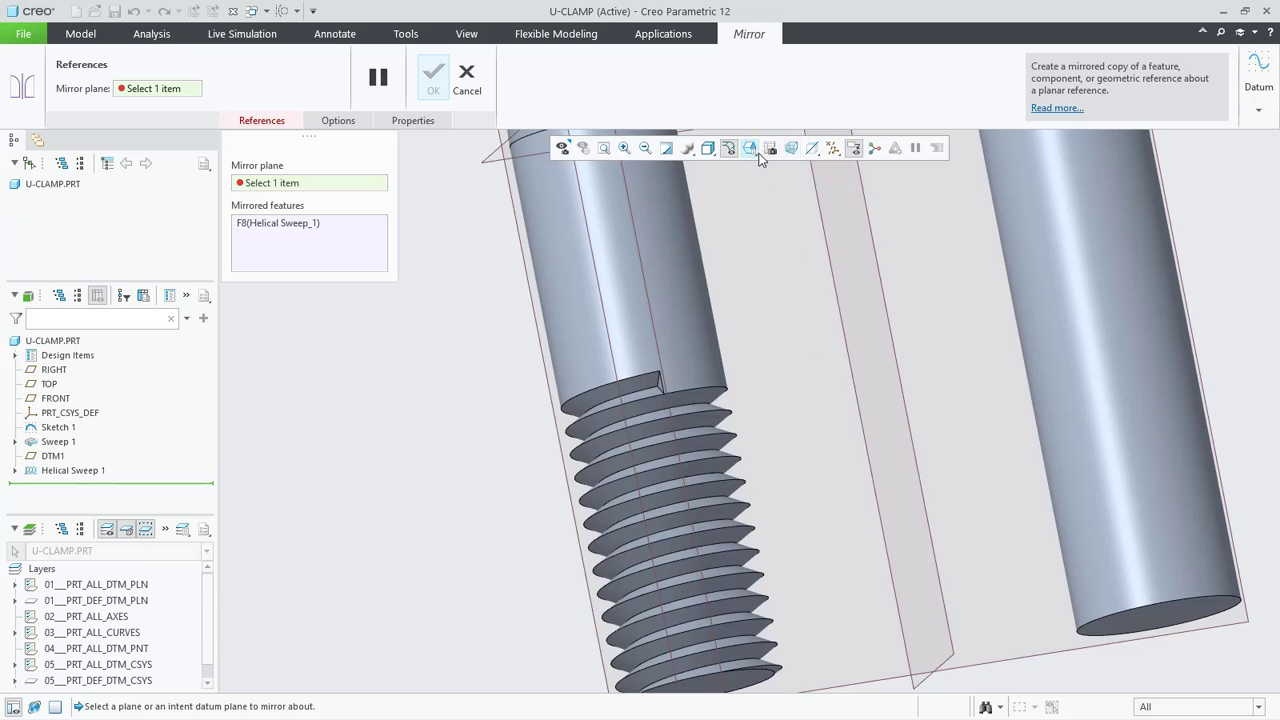
click(750, 149)
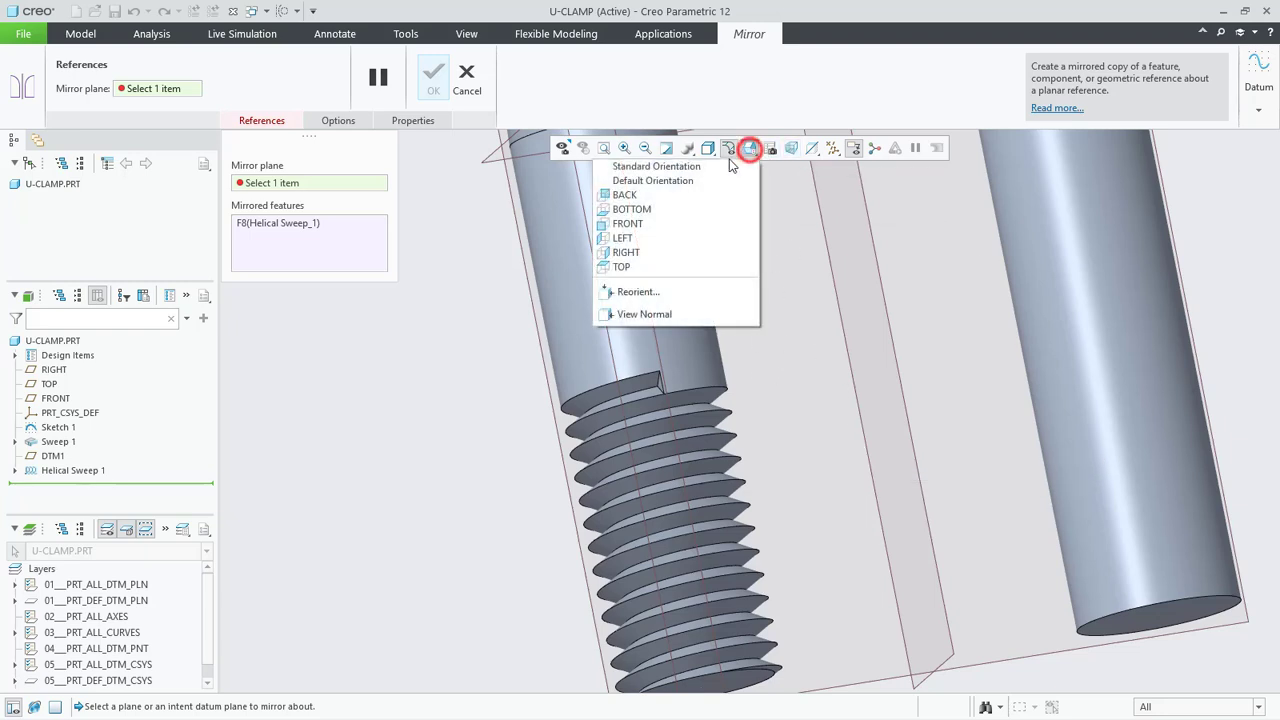
click(660, 166)
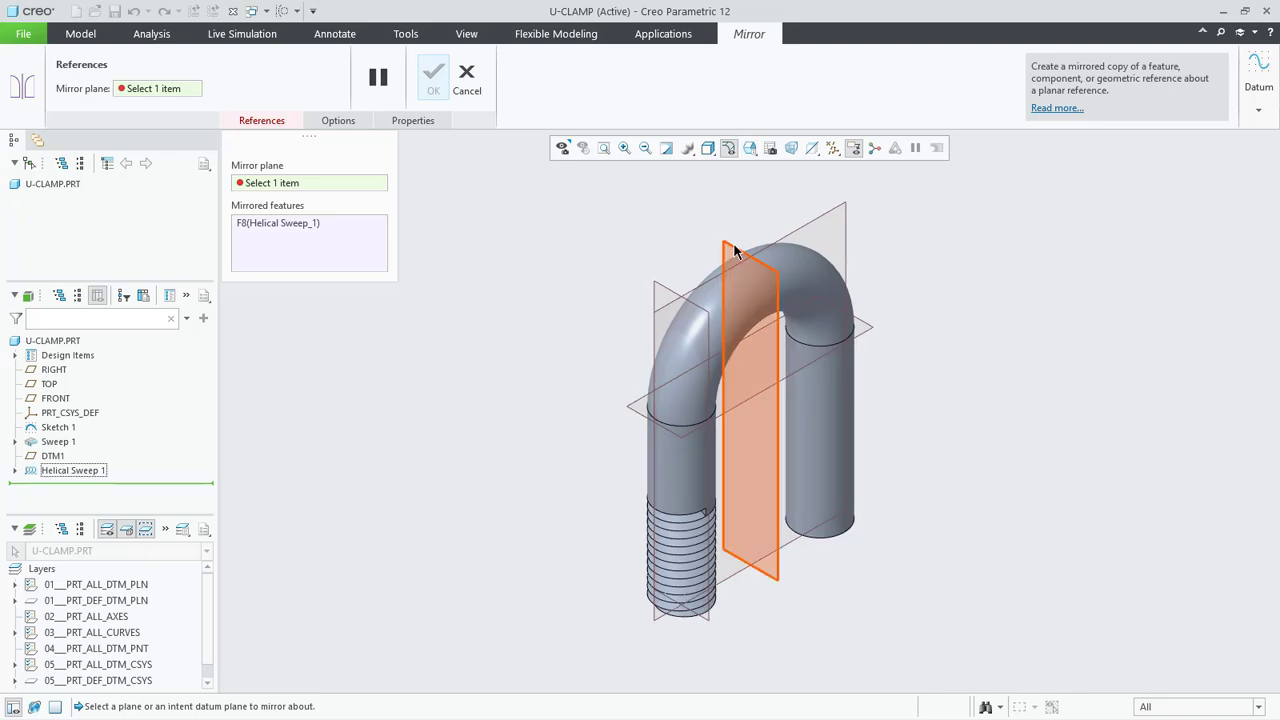
click(731, 243)
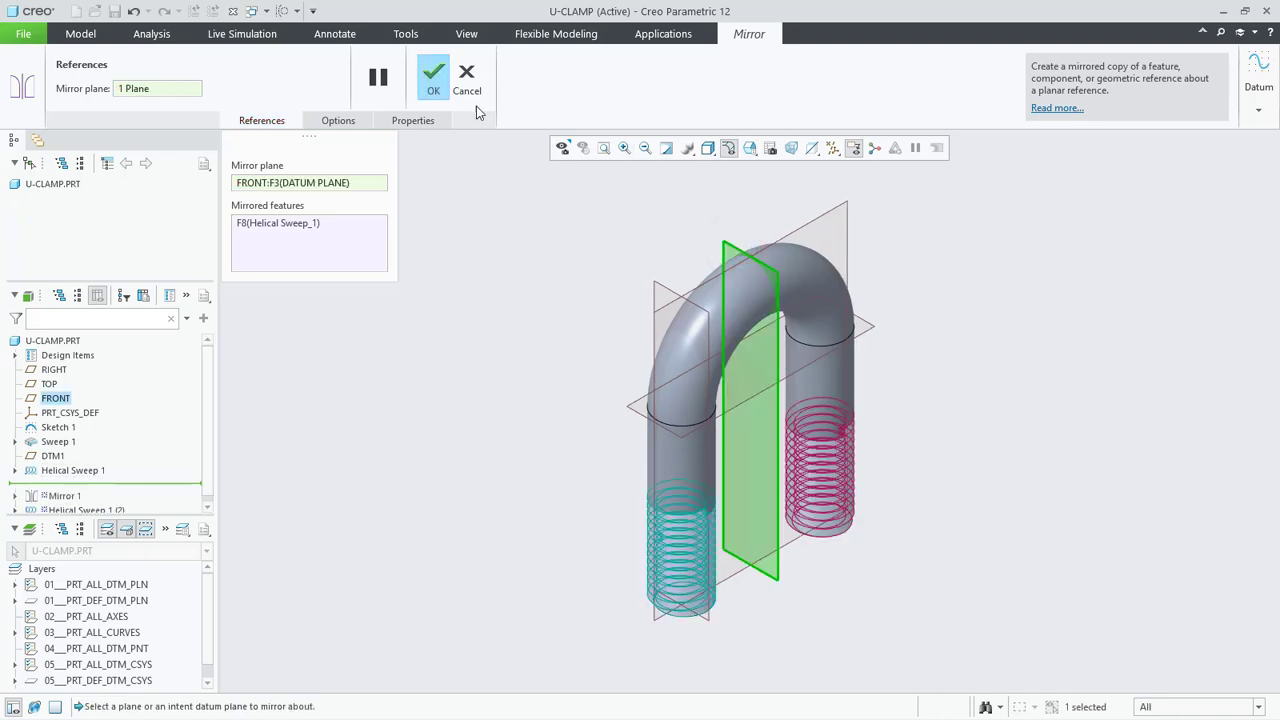
click(438, 90)
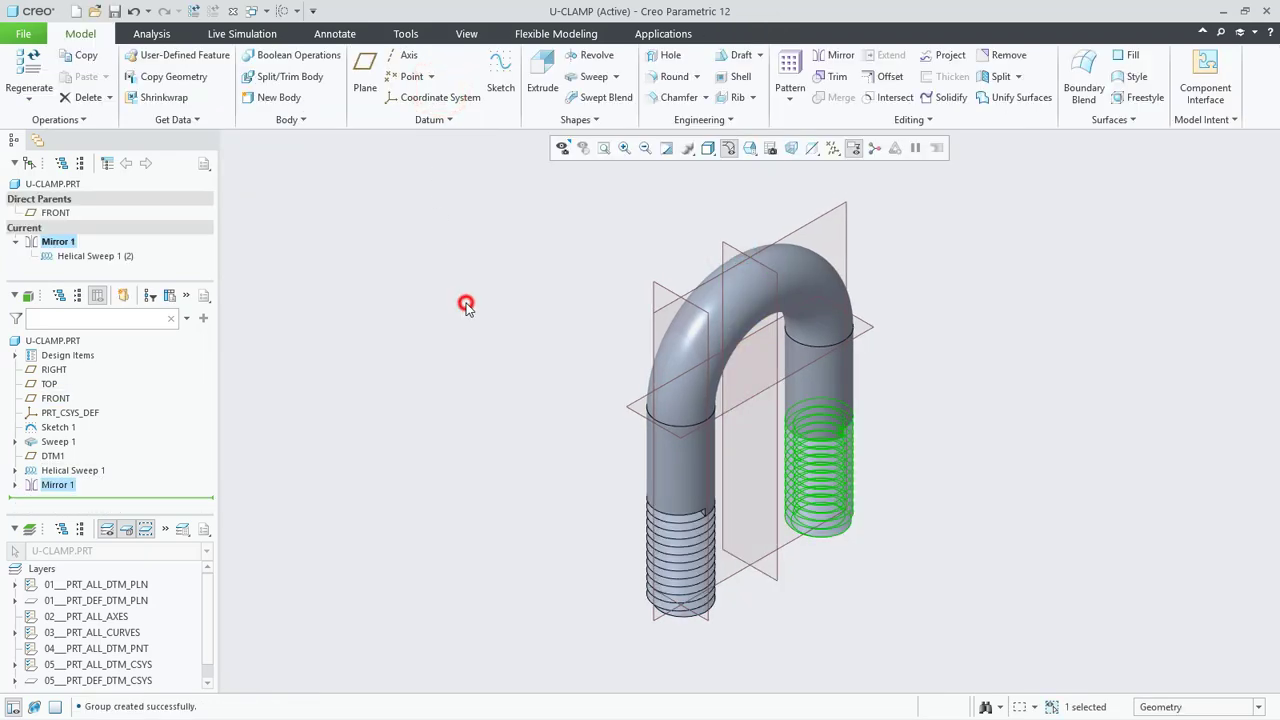
click(466, 306)
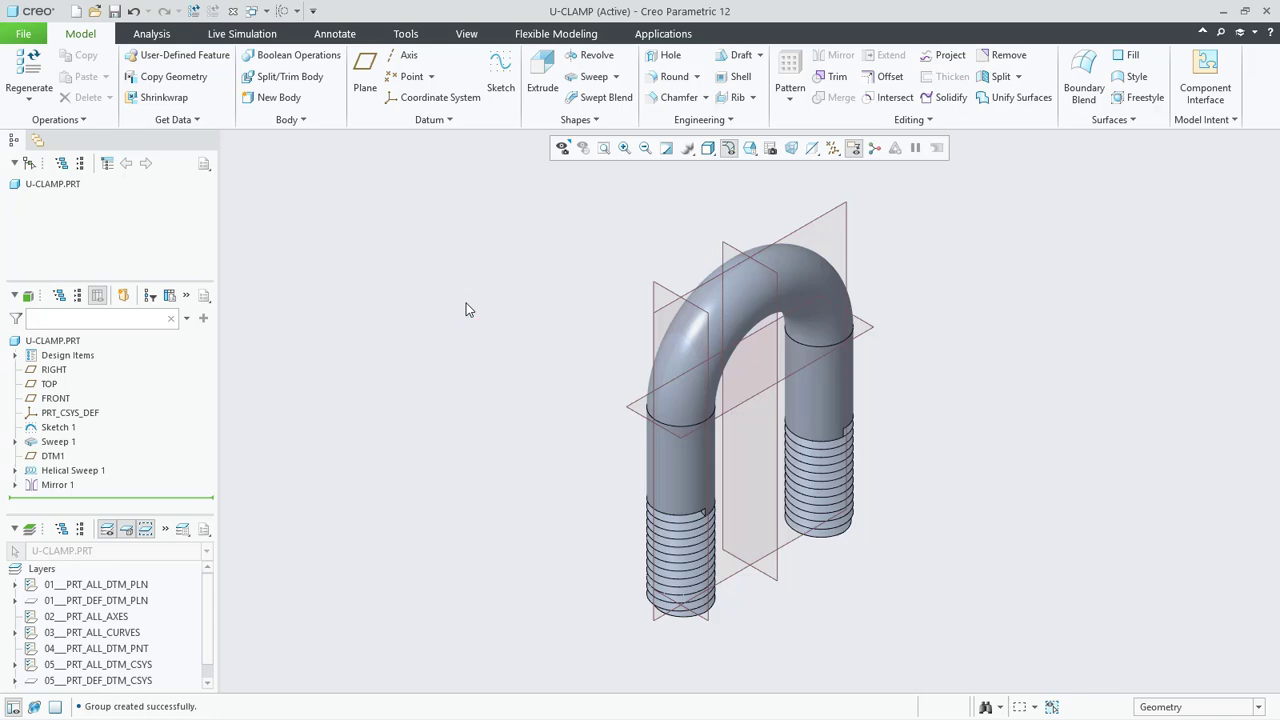
Step: Turn off the display of datum planes to show the finished U-clamp alone
mouse_move(605, 520)
middle_down()
mouse_move(634, 480)
mouse_move(751, 469)
mouse_move(951, 400)
mouse_move(778, 426)
middle_up()
click(836, 148)
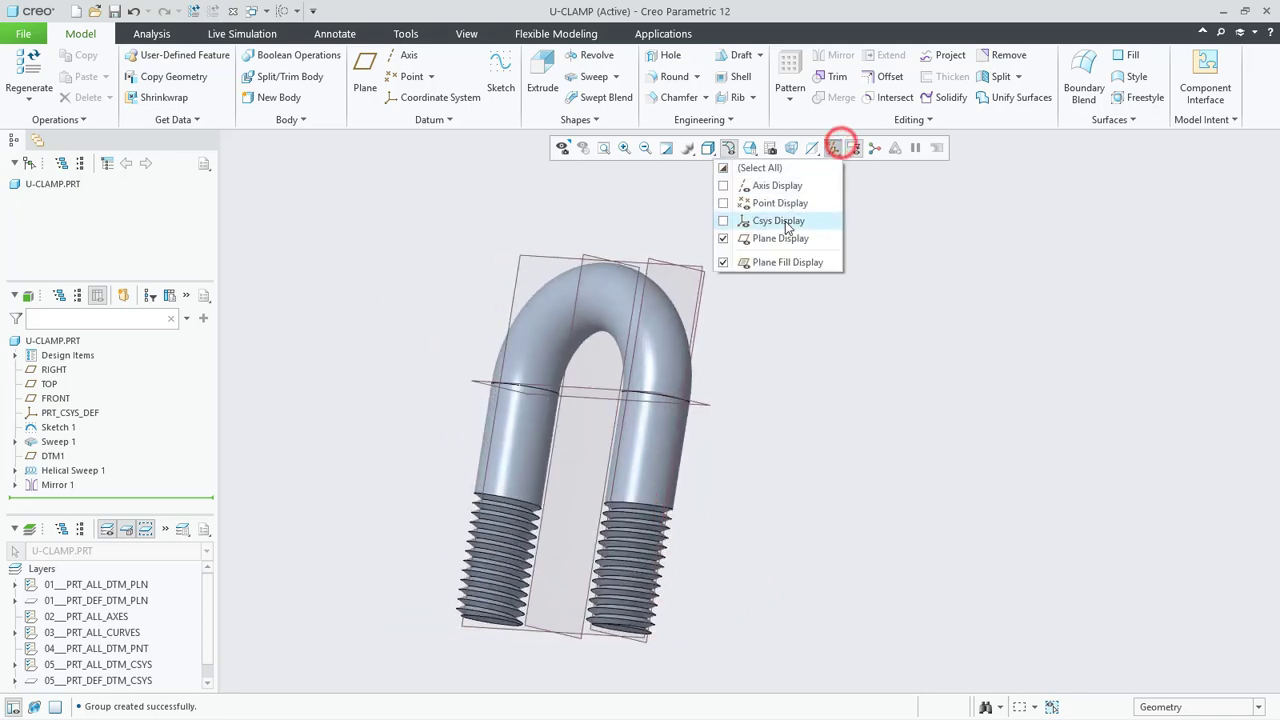
click(763, 239)
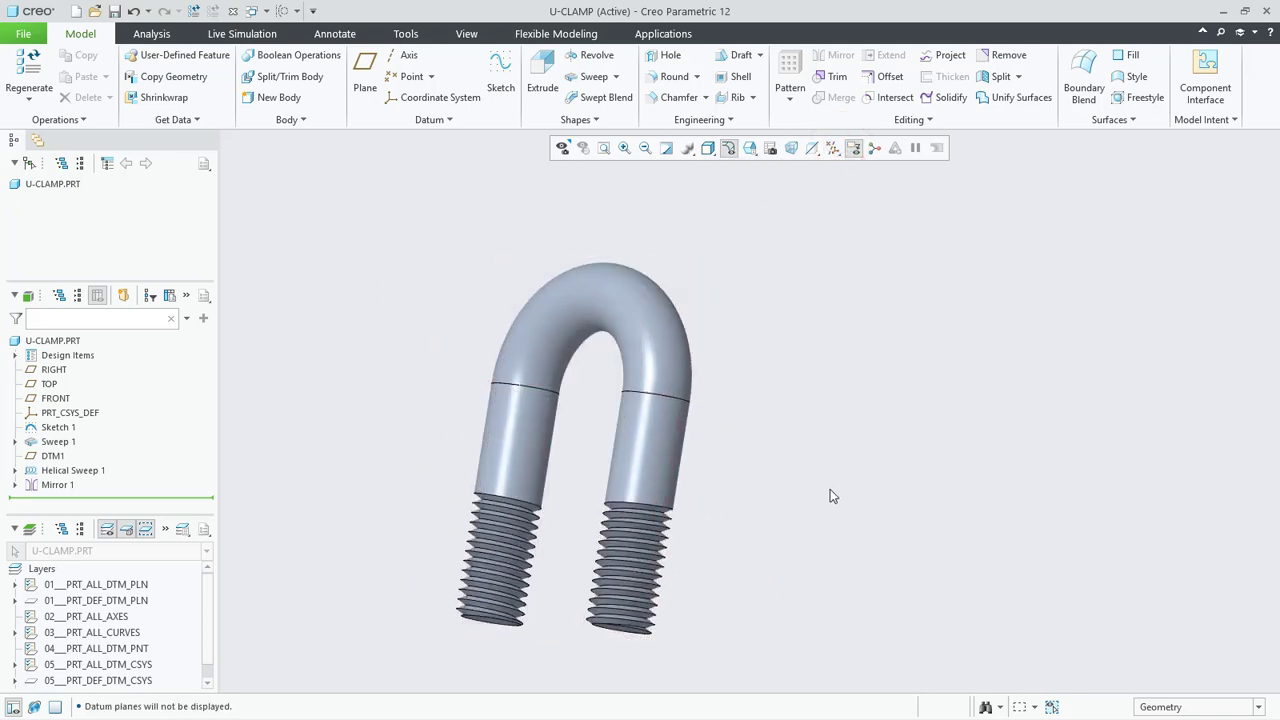
mouse_move(679, 482)
middle_down()
mouse_move(920, 486)
mouse_move(557, 440)
mouse_move(728, 457)
middle_up()
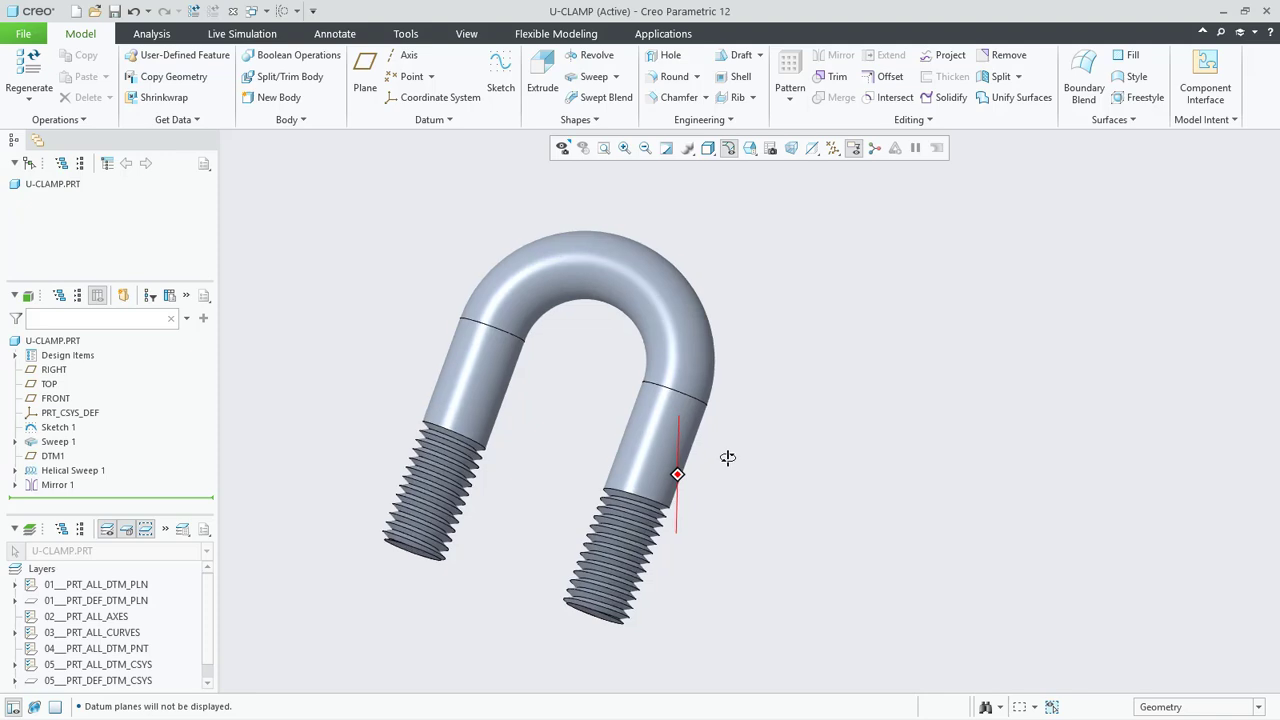